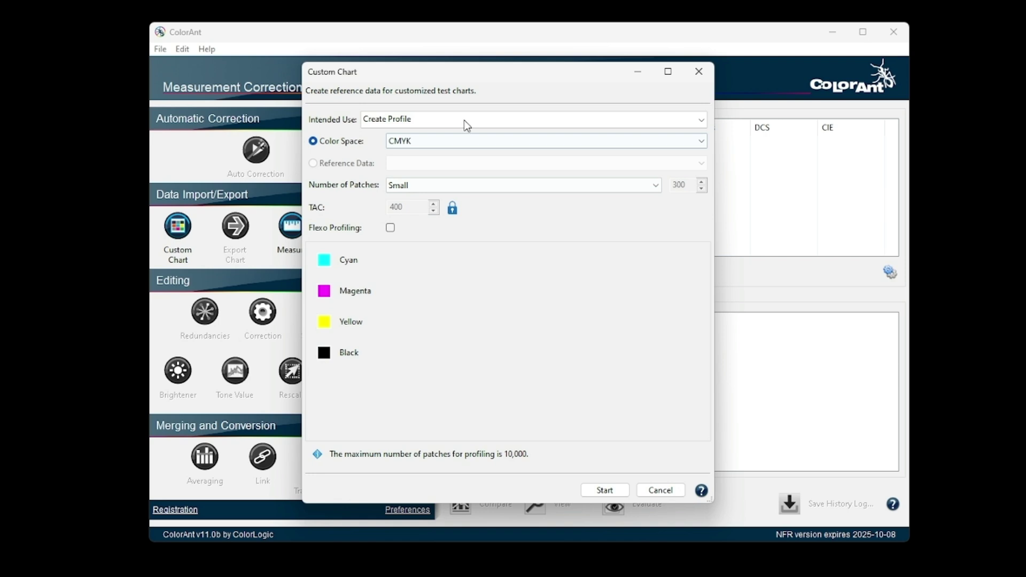
Step: Try Linearization as the custom chart's intended use, then reopen the Intended Use list
left_click(472, 115)
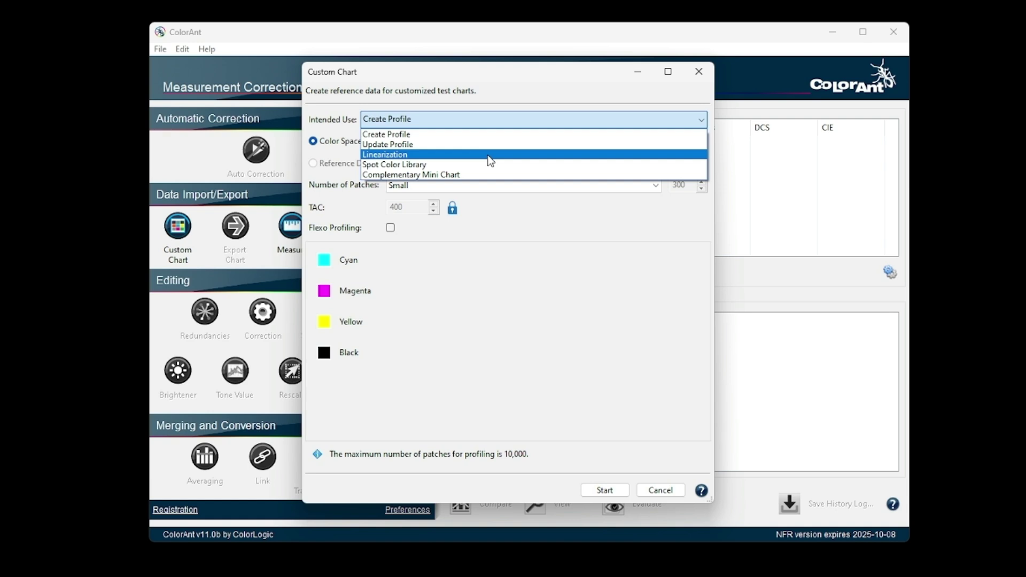
left_click(491, 155)
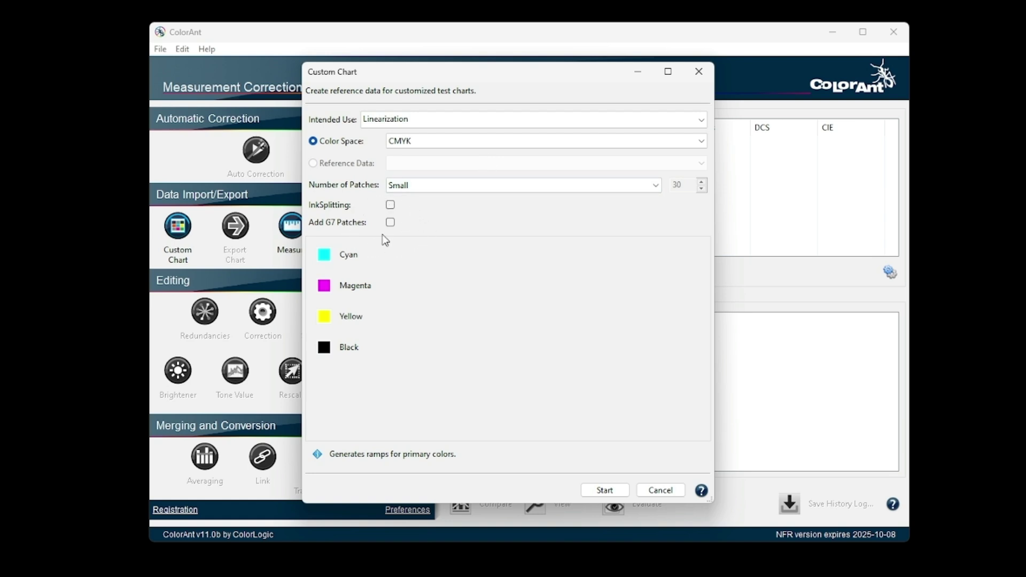
left_click(469, 119)
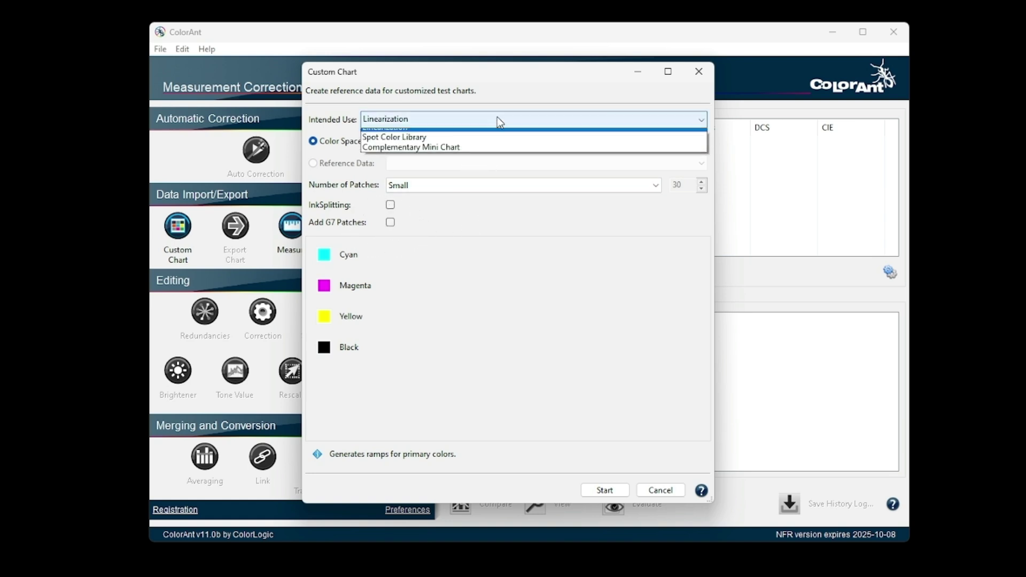
Step: Choose Spot Color Library, enable Add Overprints on Black, and raise patches on black to 4
left_click(447, 165)
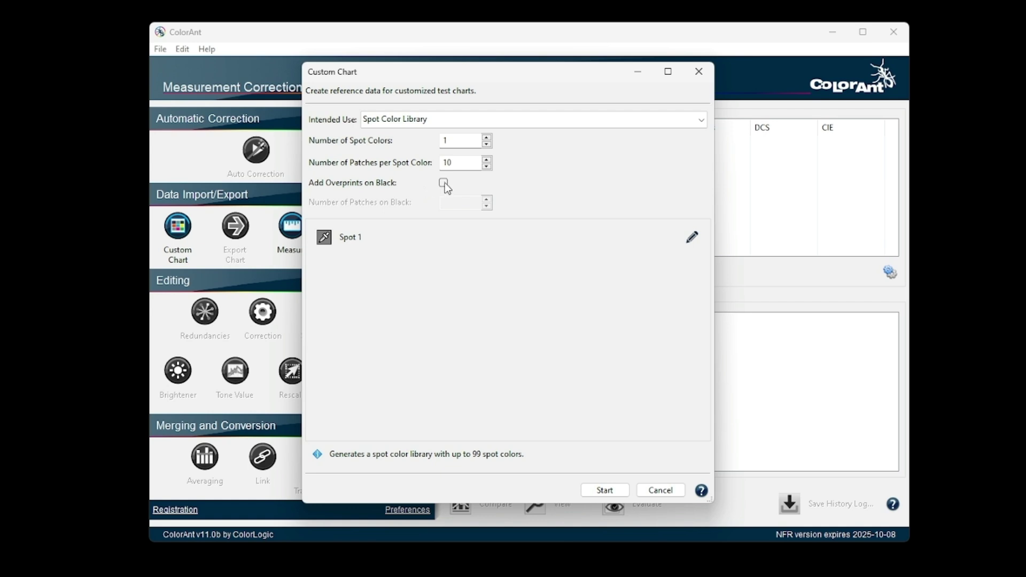
left_click(444, 183)
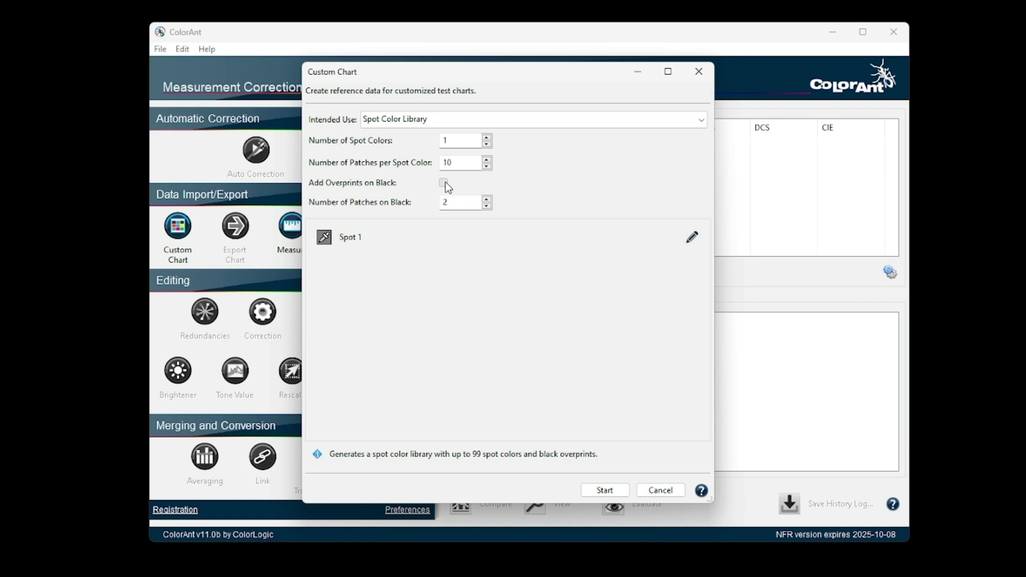
left_click(486, 199)
left_click(486, 199)
Step: Generate a Complementary Mini Chart and select the new 2CLR-17-Chart data set
left_click(564, 120)
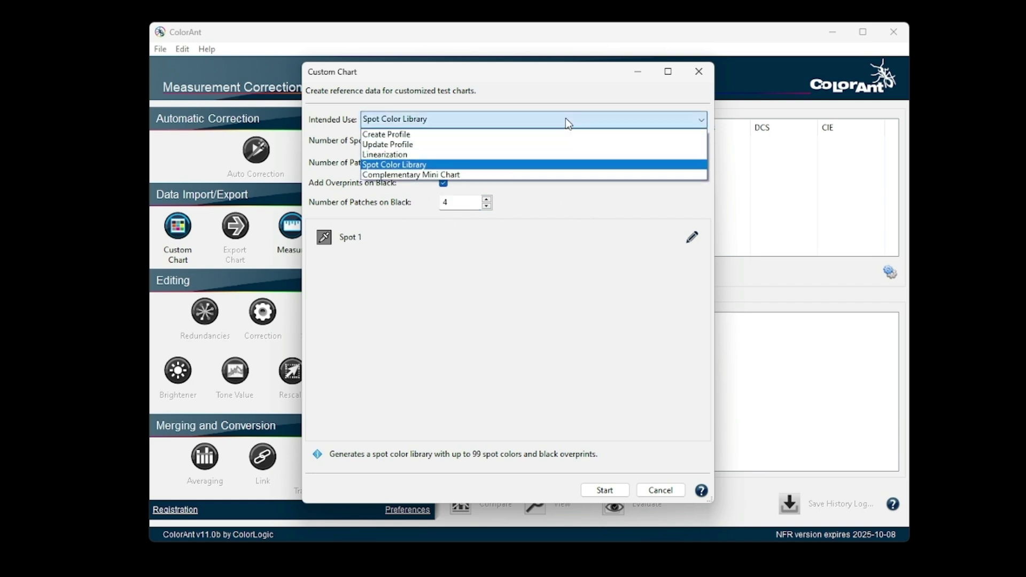
left_click(483, 177)
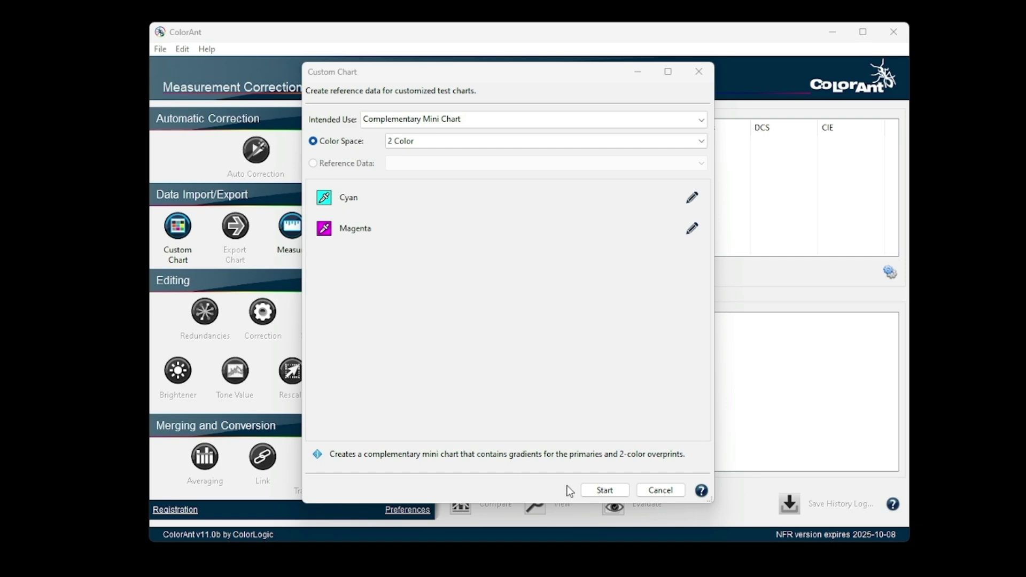
left_click(604, 491)
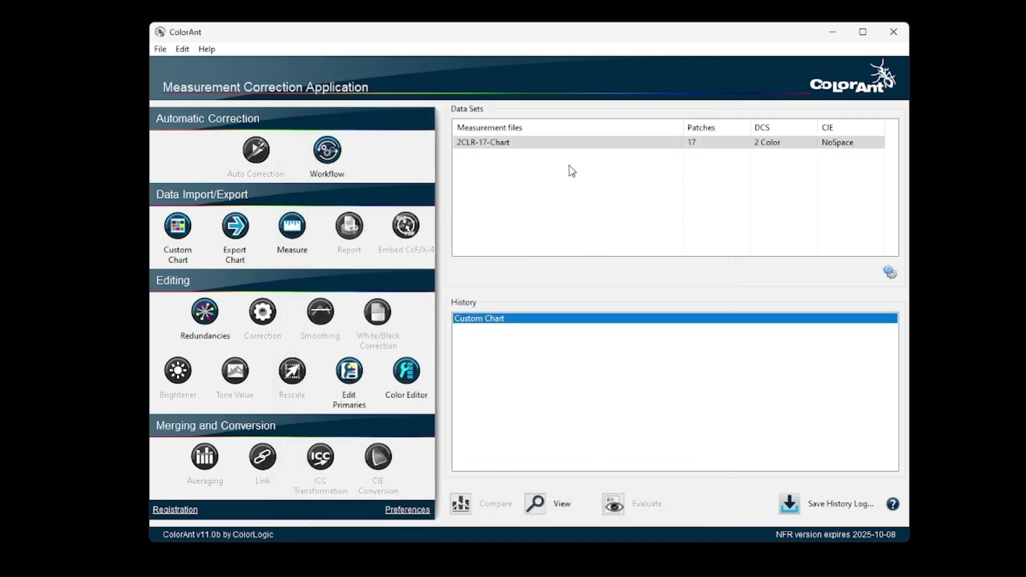
left_click(534, 143)
Step: View the patches of the 2CLR-17-Chart data set
left_click(535, 504)
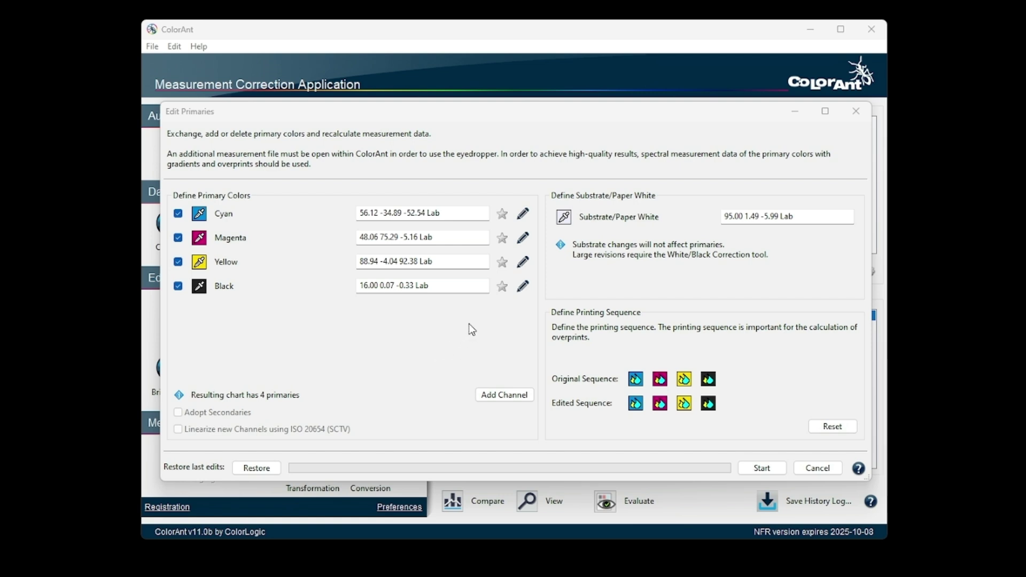
Step: Apply a 1.2 cyan density with recalculated Lab values, then revert cyan to 1.40
left_click(524, 216)
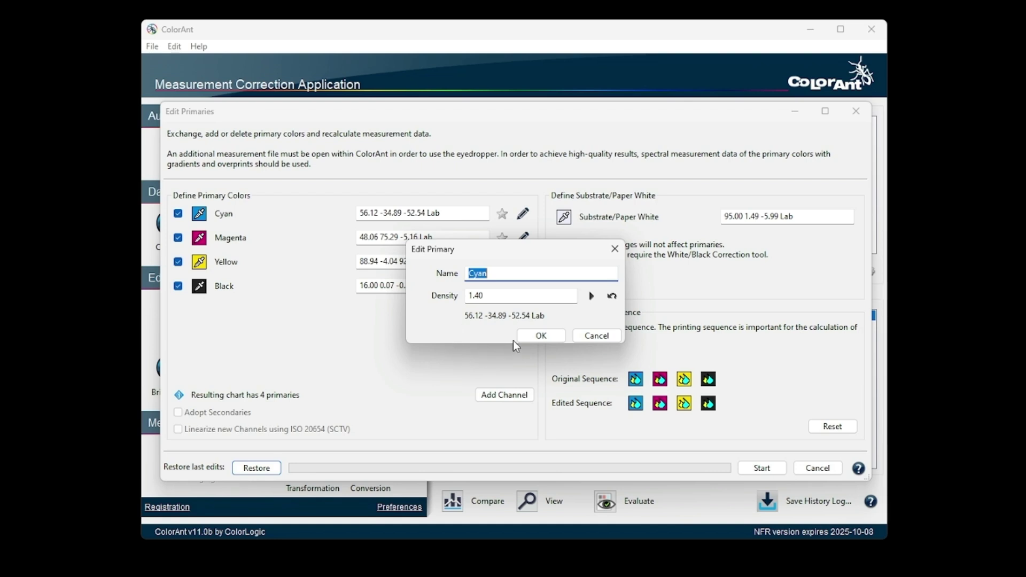
double_click(509, 296)
type("1.")
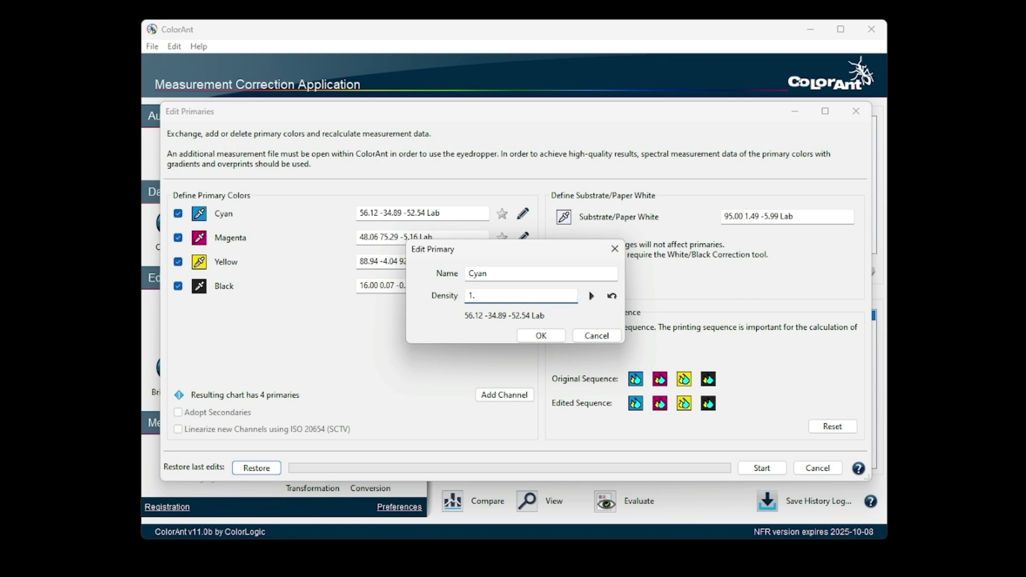
type("2")
left_click(591, 296)
left_click(551, 341)
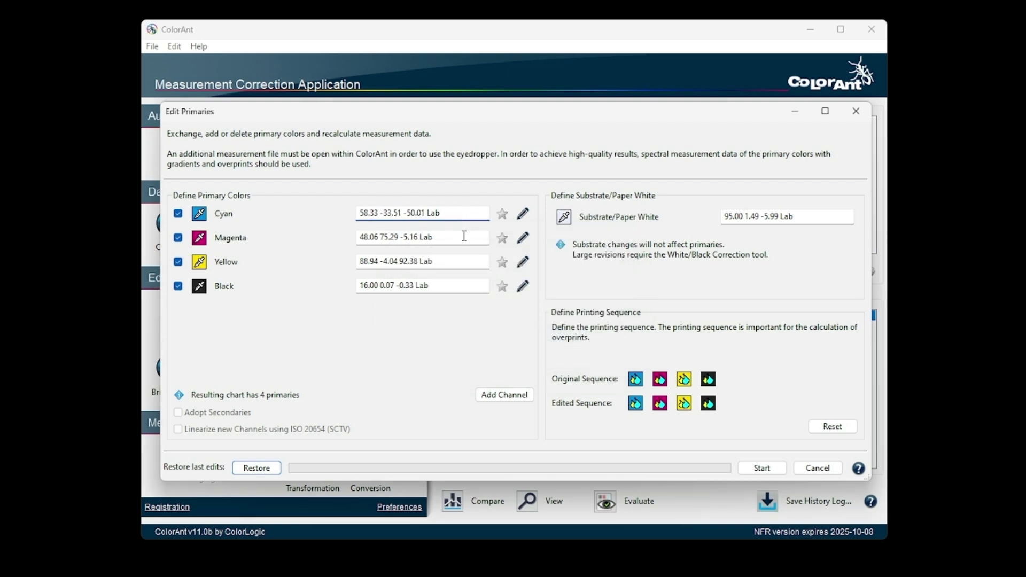
left_click(522, 214)
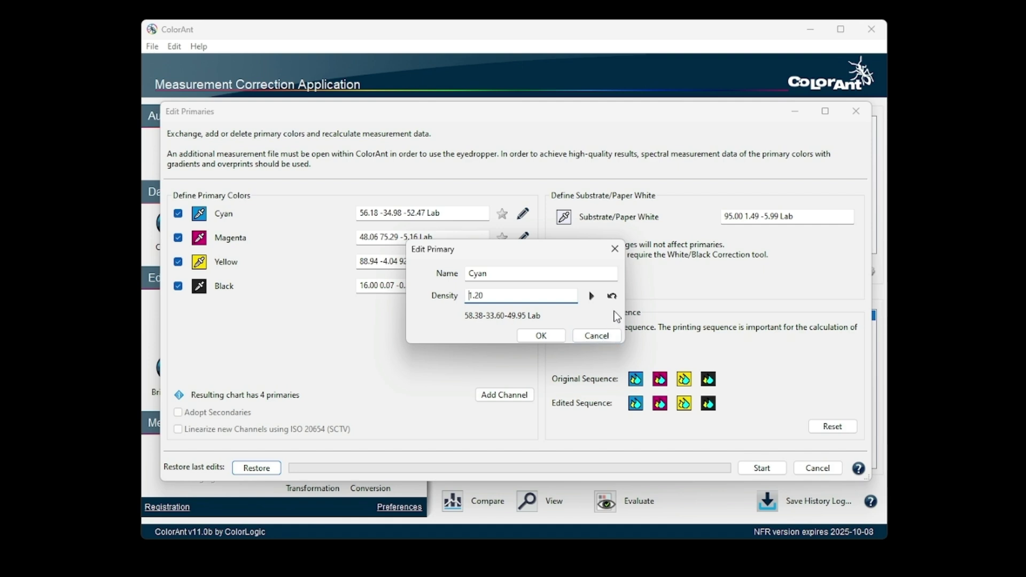
left_click(613, 296)
Step: Close the cyan editor and take cyan and magenta from FOGRA51_Spectral Channels 1 and 2
key("Return")
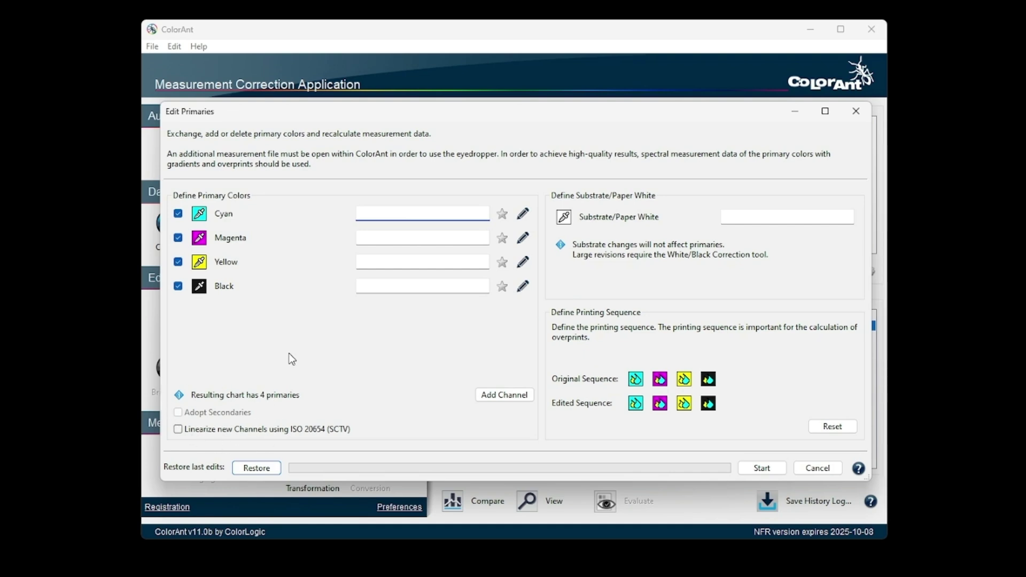
left_click(199, 214)
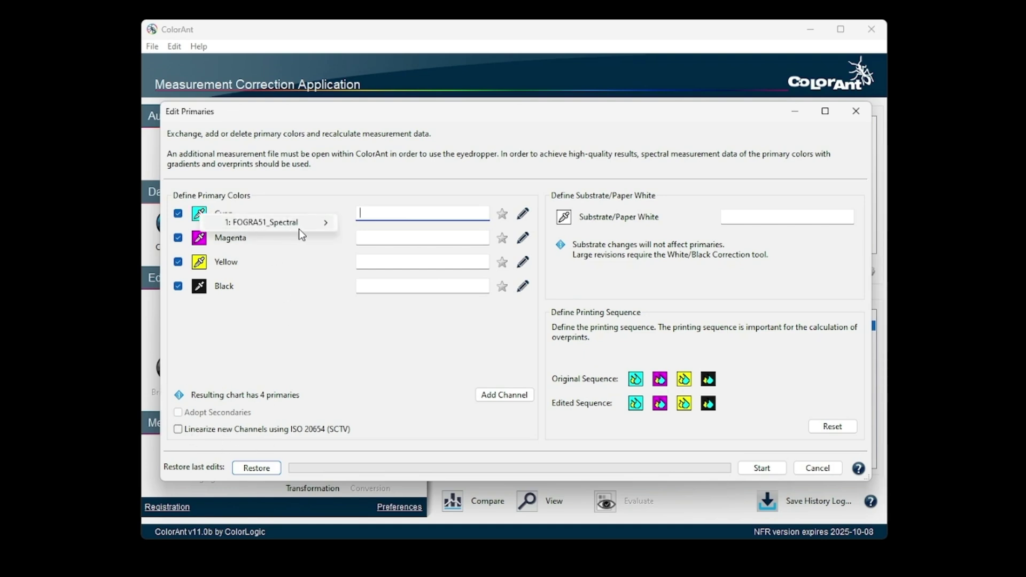
mouse_move(330, 228)
left_click(377, 258)
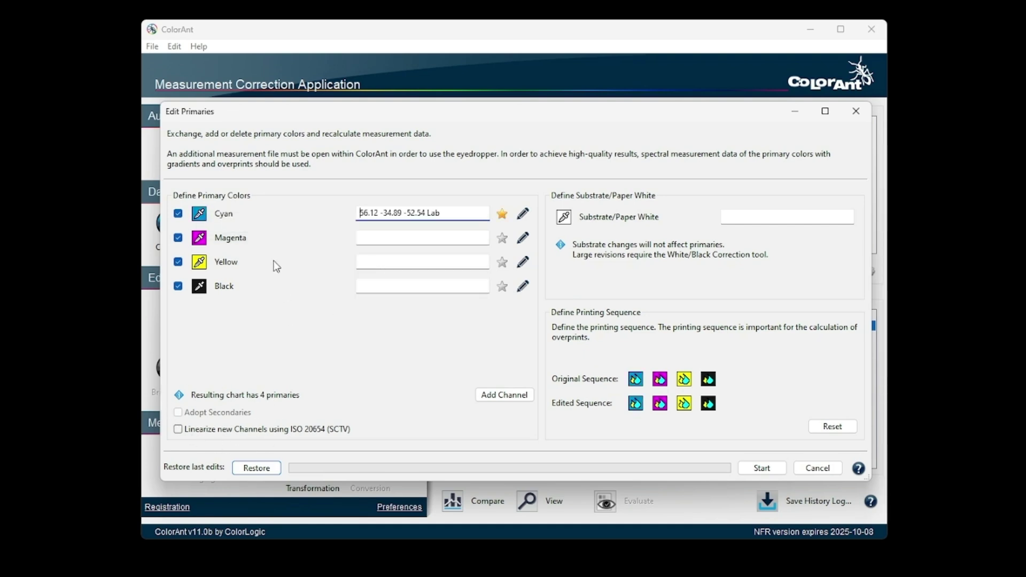
left_click(200, 239)
mouse_move(283, 245)
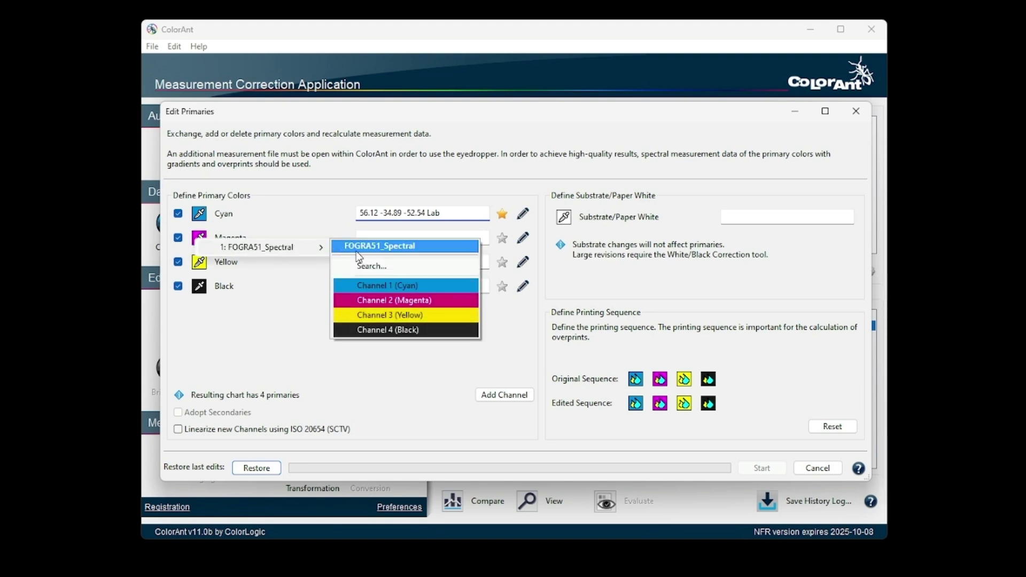
left_click(379, 300)
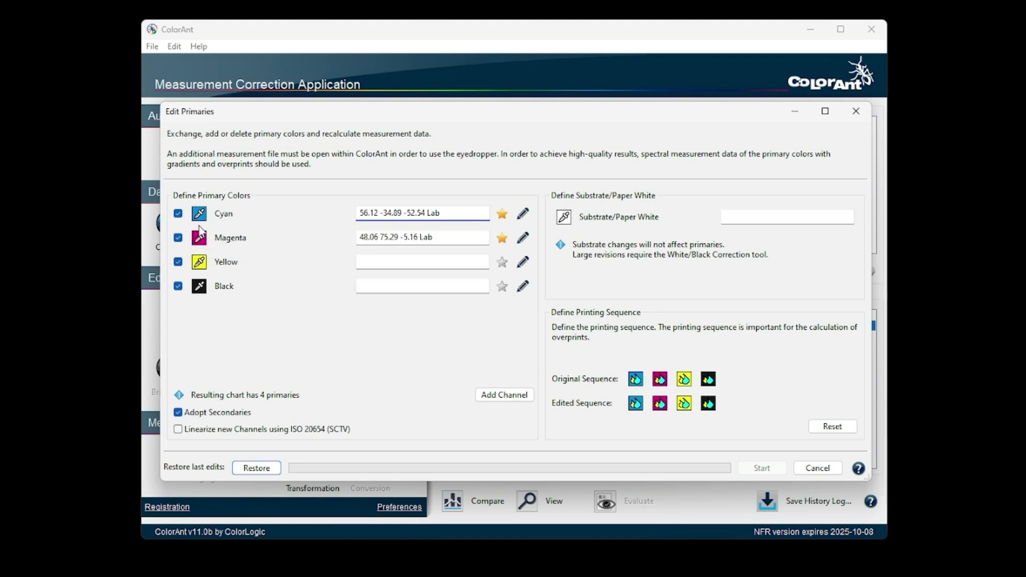
Step: Take yellow and black Lab values from FOGRA51_Spectral Channels 3 and 4
left_click(195, 265)
mouse_move(321, 272)
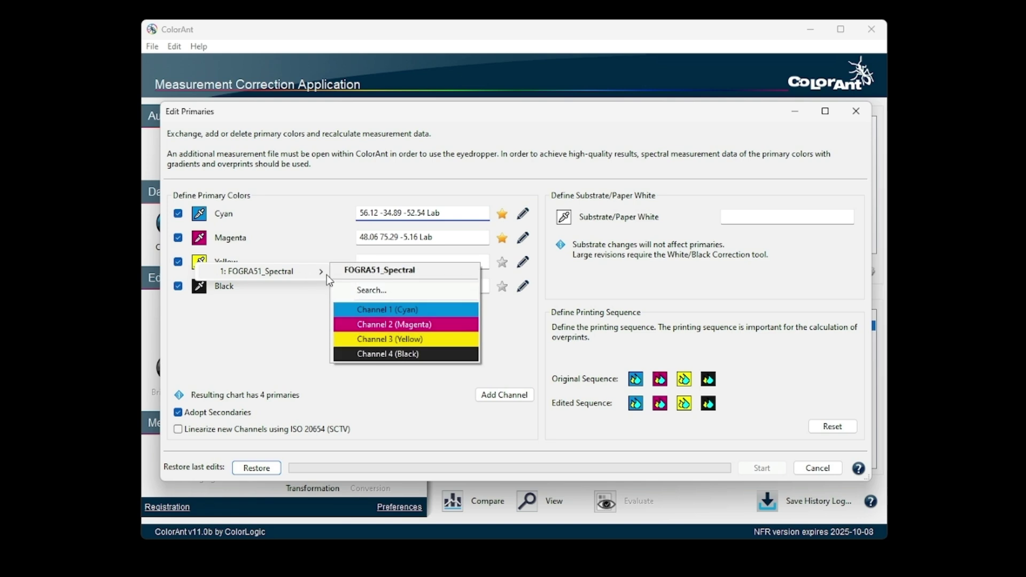
left_click(386, 338)
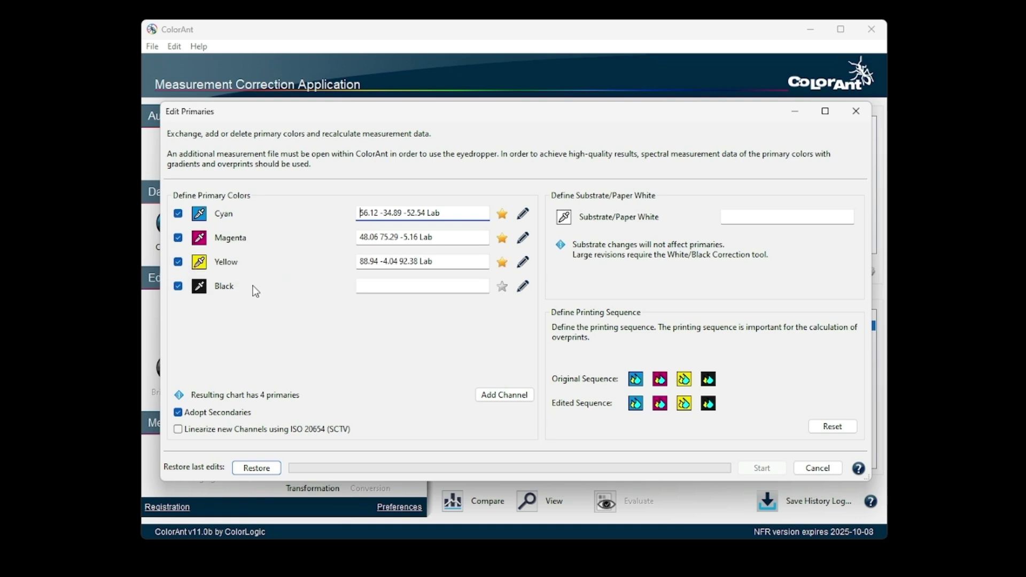
left_click(206, 289)
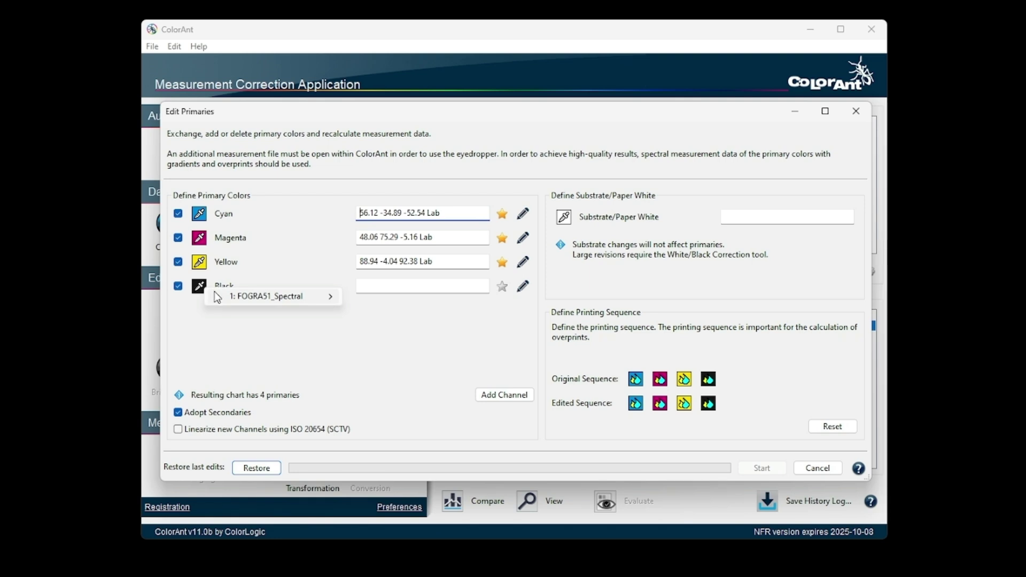
mouse_move(279, 296)
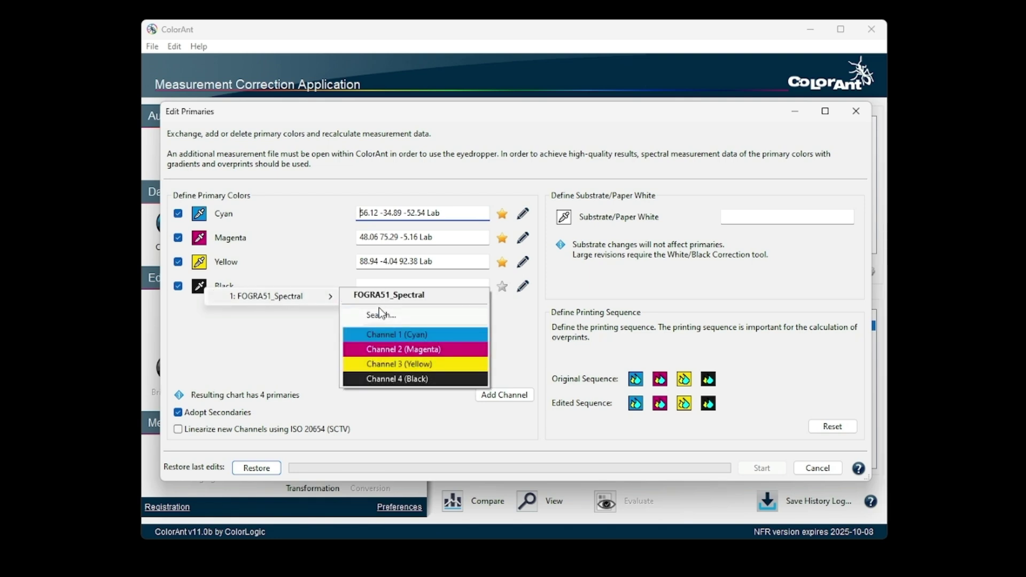
left_click(392, 378)
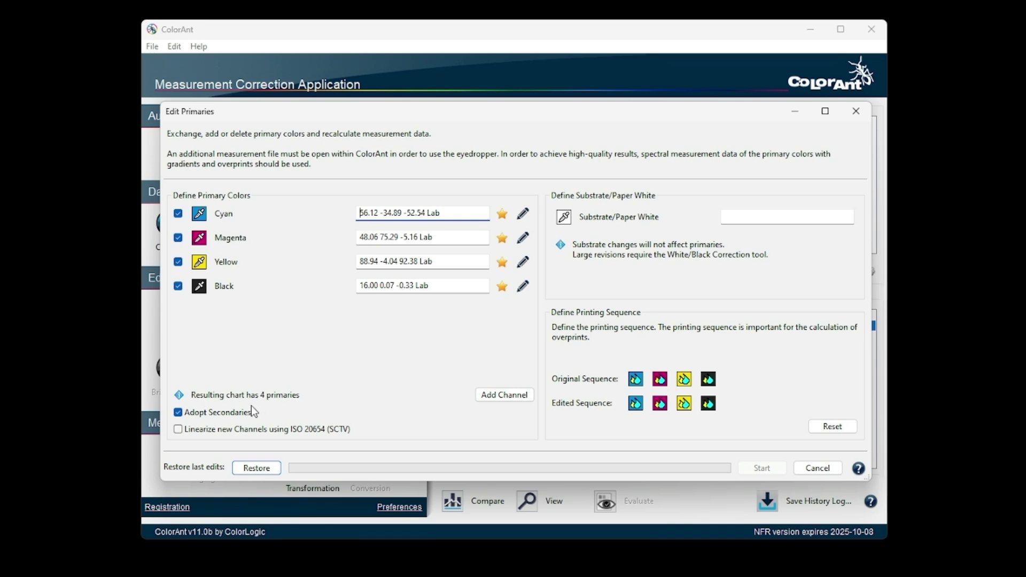
mouse_move(252, 409)
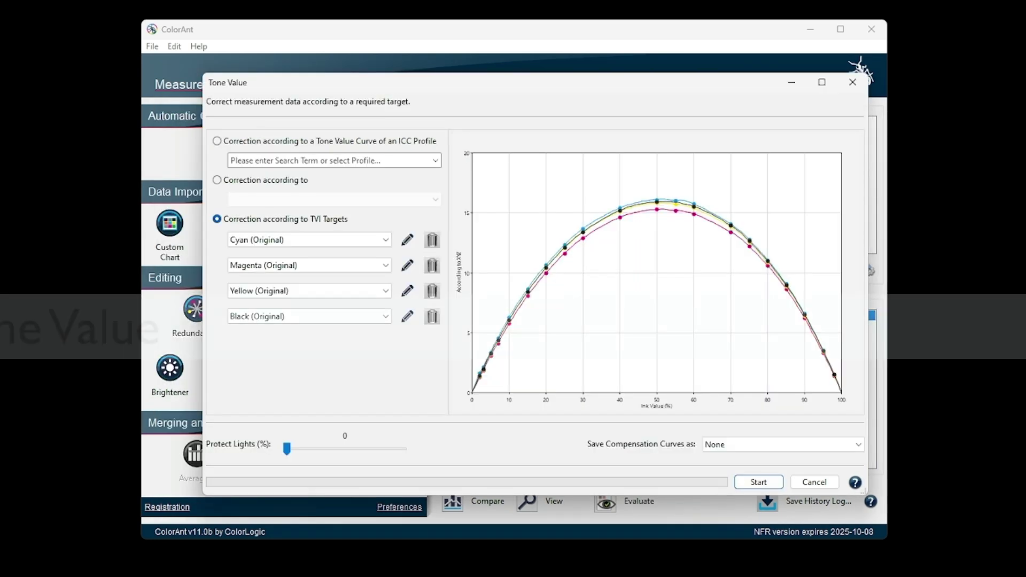
Step: Save compensation curves as cfcurve (HYBRID CLOUDFLOW) and target cyan to ISO 12647-2:2013 Curve C
left_click(731, 447)
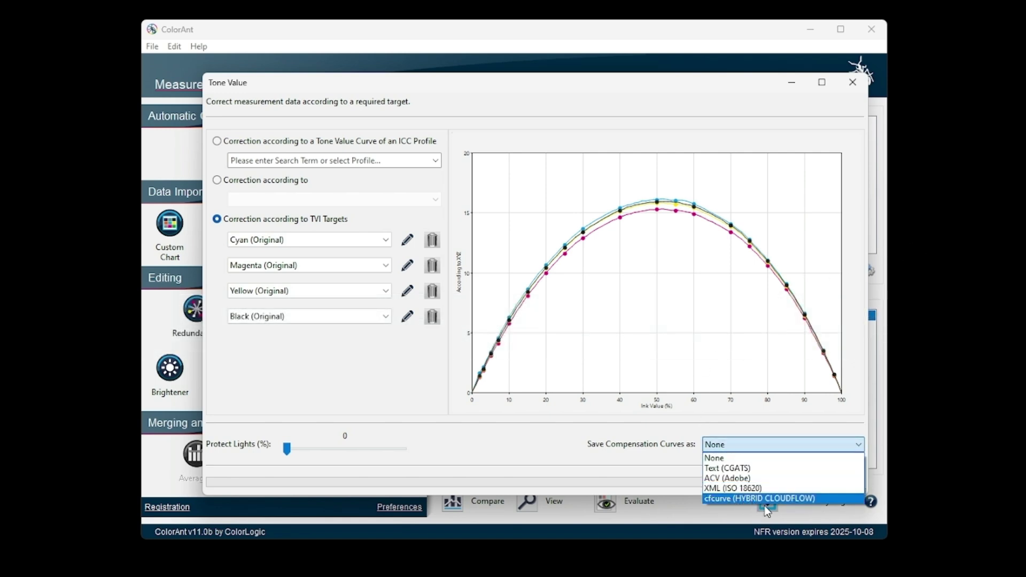
left_click(824, 499)
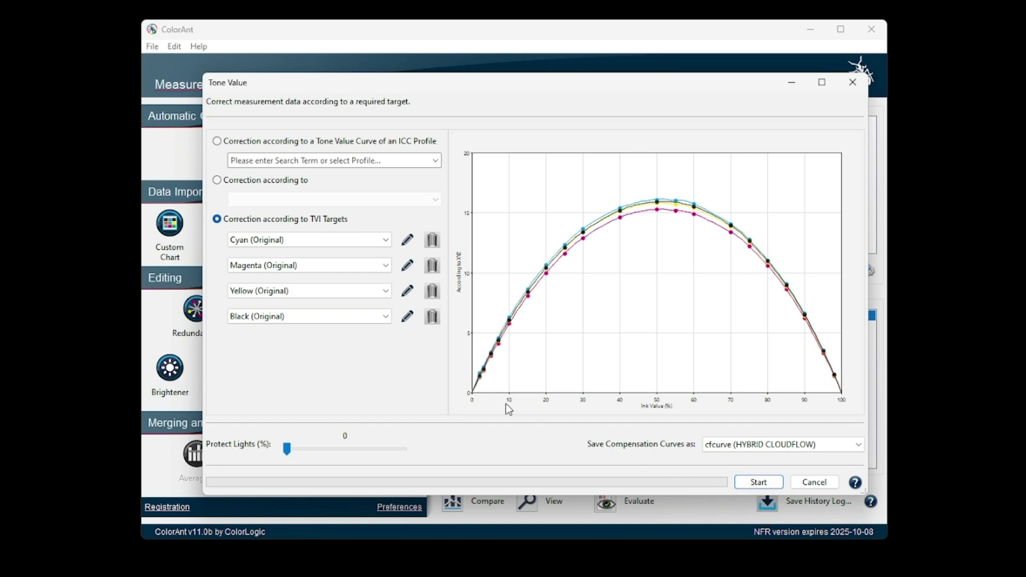
left_click(386, 240)
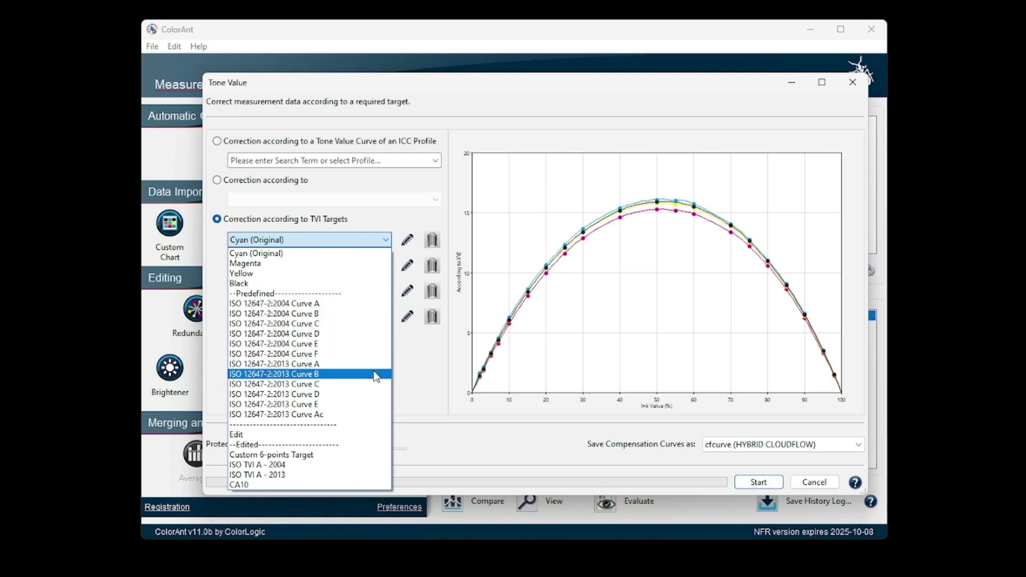
left_click(379, 393)
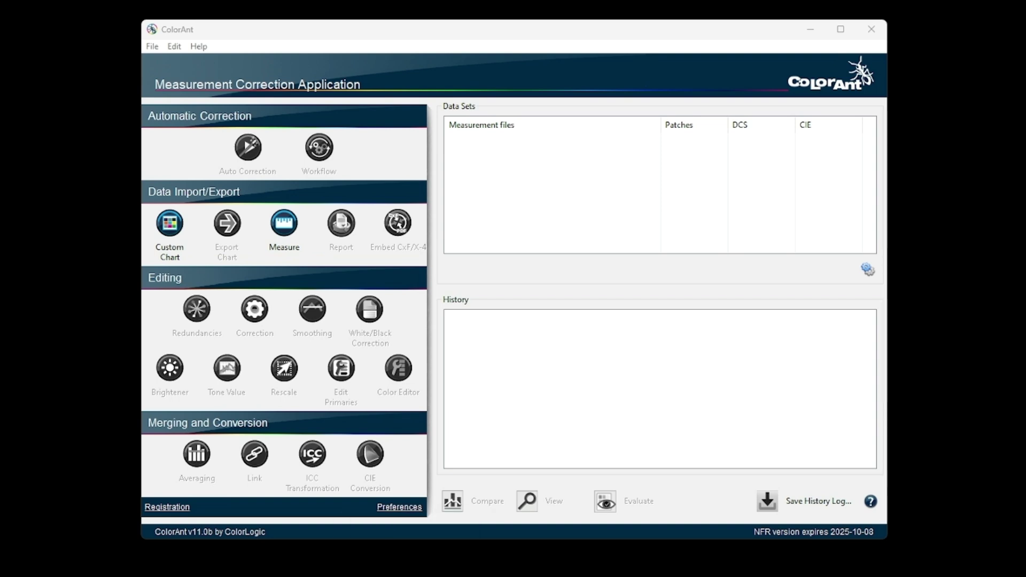
Step: Switch to the Excel window showing the Custom Spot Color Library Import Format template
left_click(206, 550)
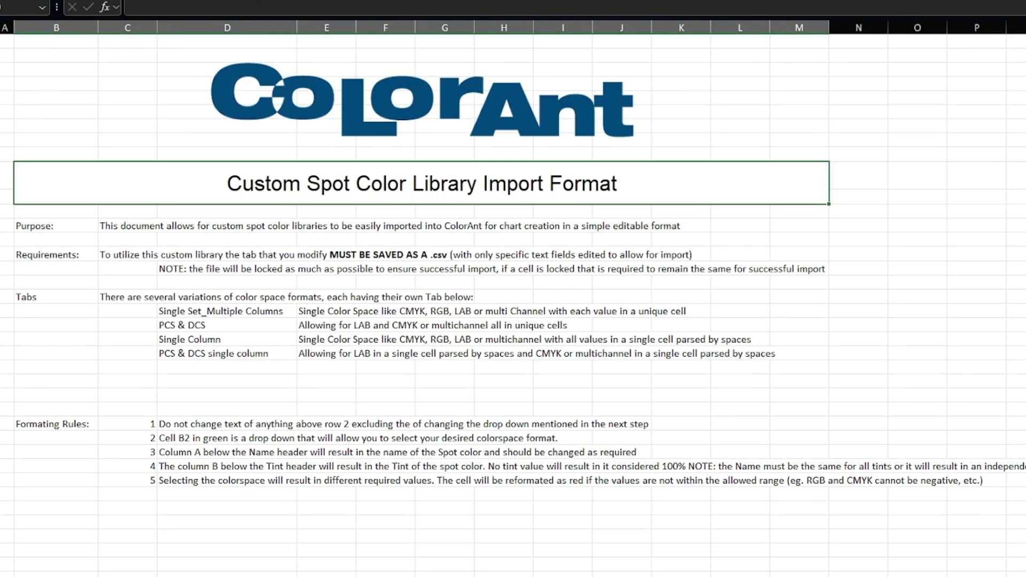
Step: Cycle through the template's example data sheets, stepping back to the CMYK sheet with C, M, Y, K columns
key("ctrl+Page_Down")
key("ctrl+Page_Down")
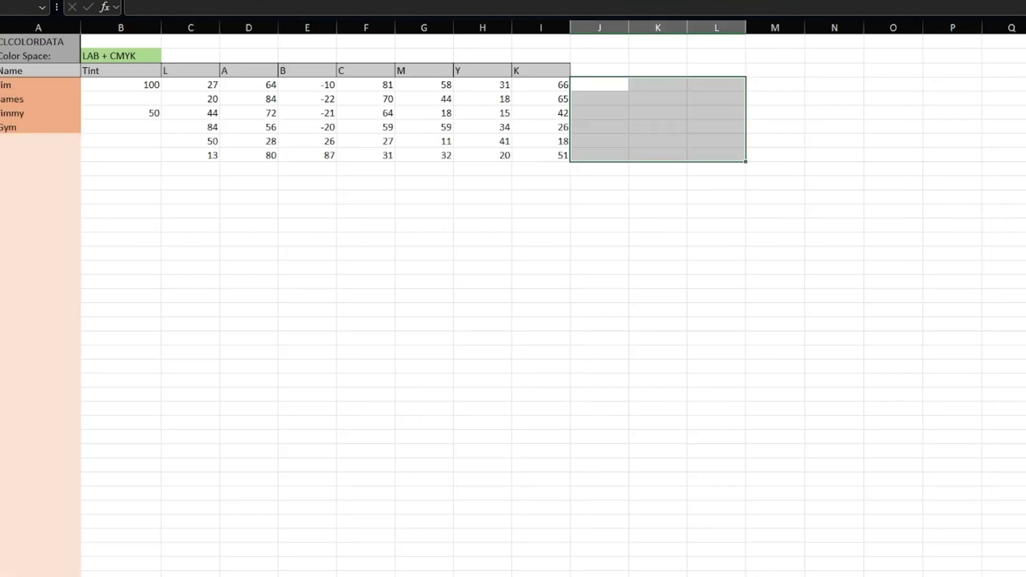
key("ctrl+Page_Down")
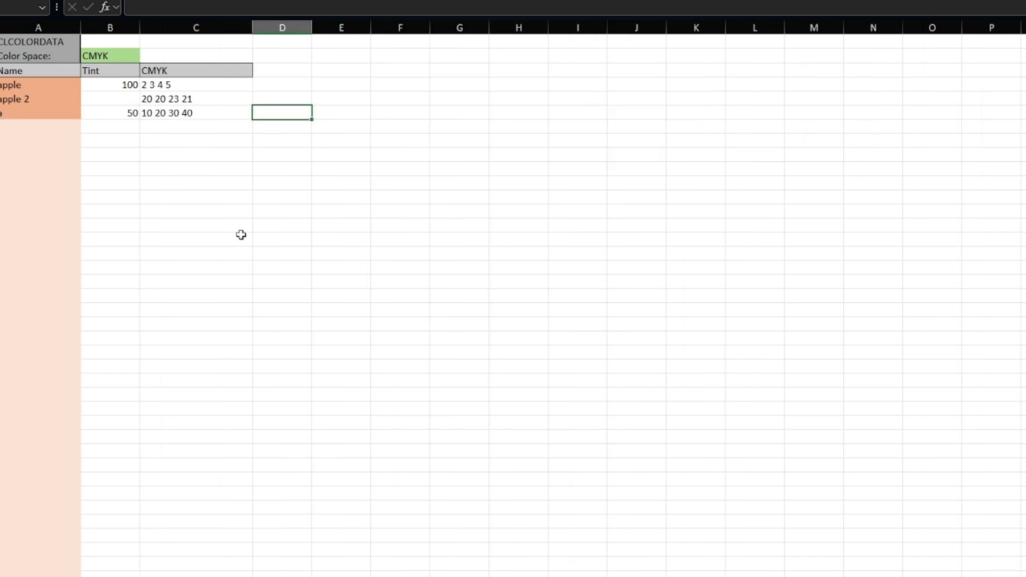
key("ctrl+Page_Down")
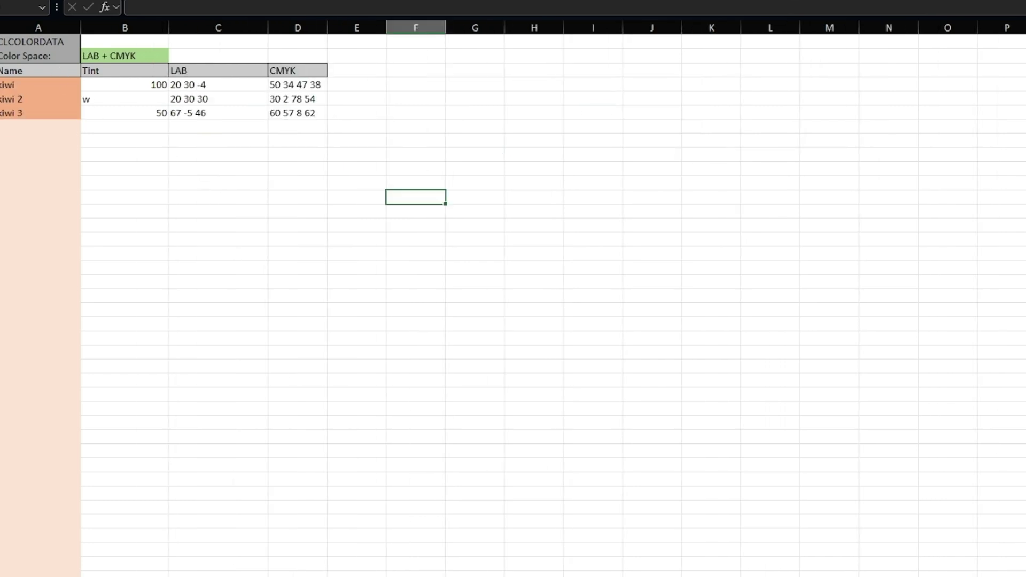
key("ctrl+Page_Up")
key("ctrl+Page_Up")
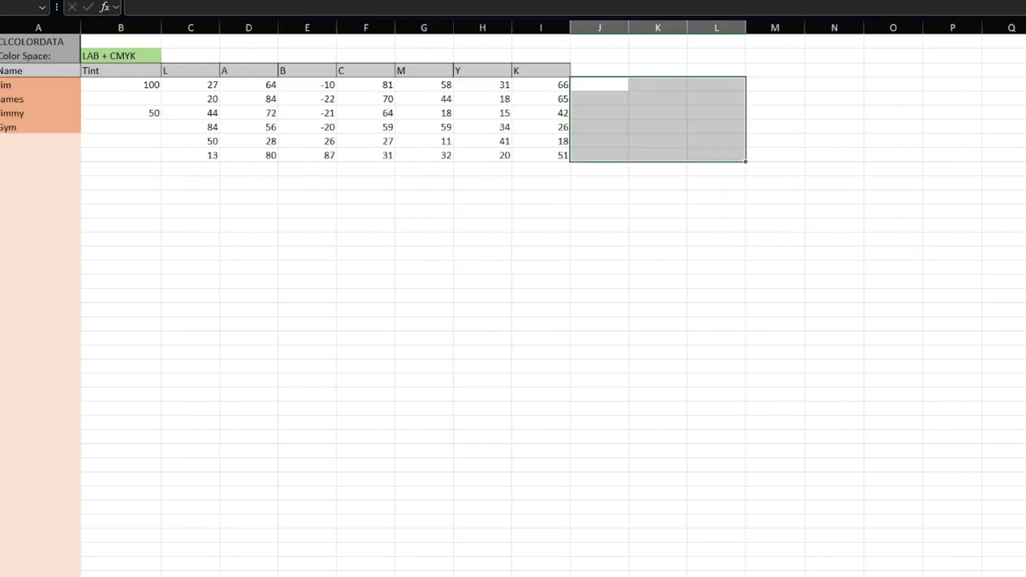
key("ctrl+Page_Up")
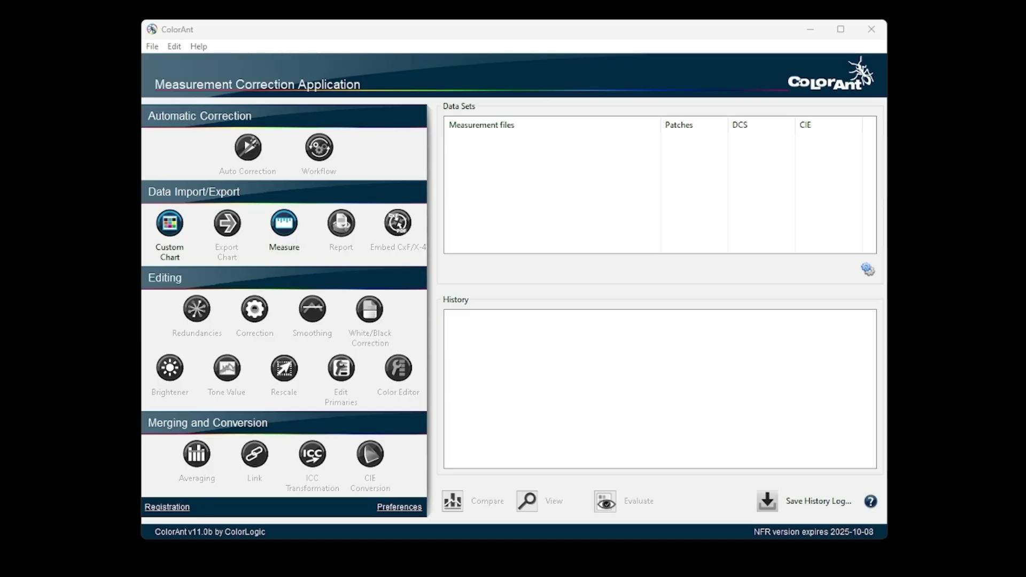
Step: Load the four EasyImport csv files as data sets and preview their patches, scrolling through files
left_click_drag(680, 80, 509, 200)
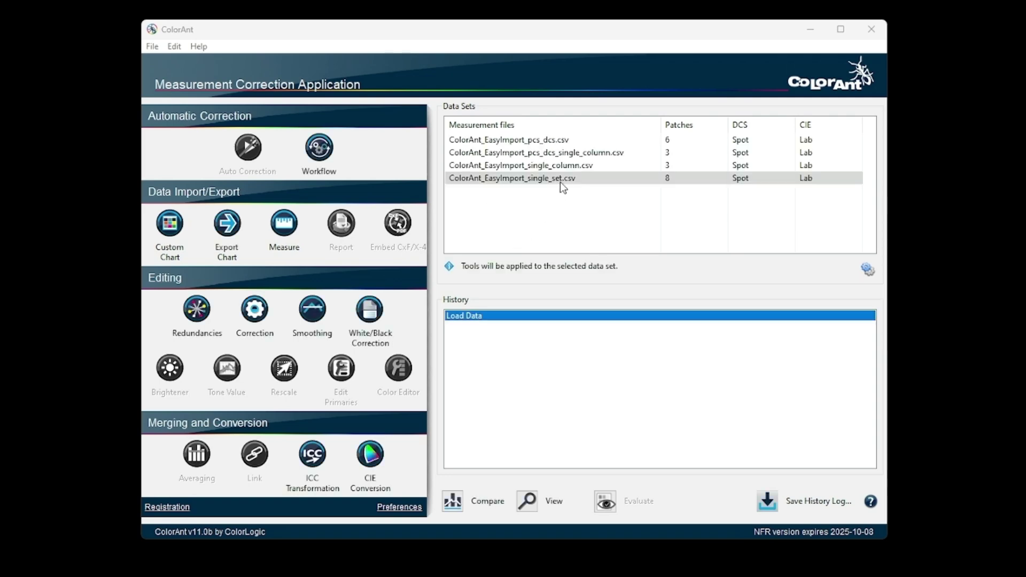
left_click(551, 143)
left_click(526, 501)
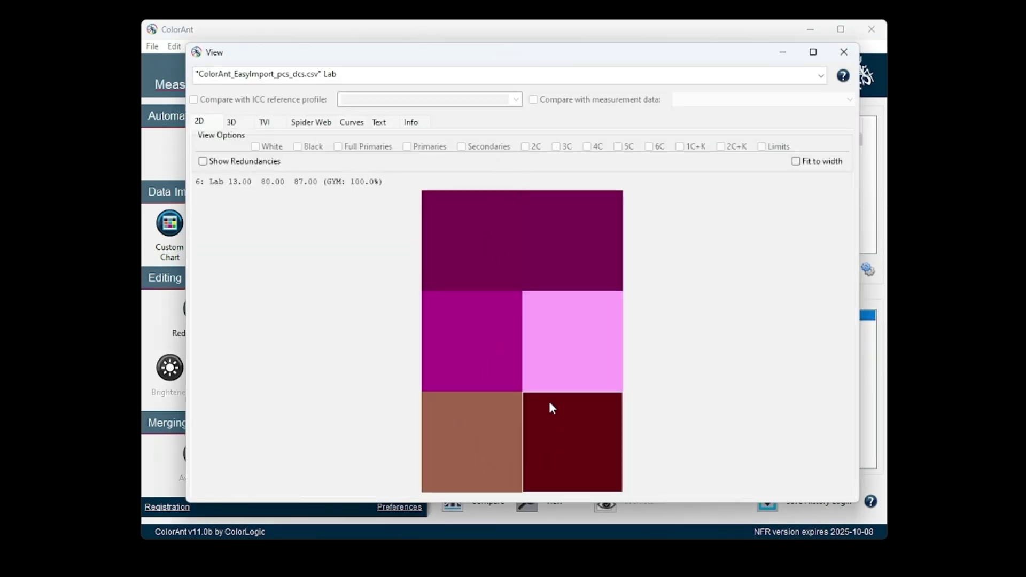
scroll(546, 80, "down", 1)
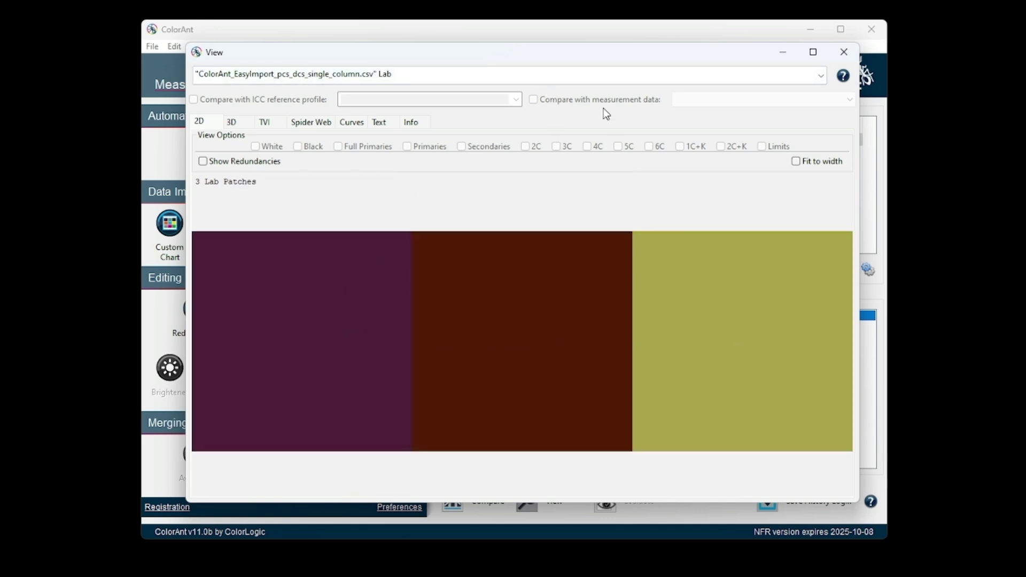
scroll(560, 70, "down", 1)
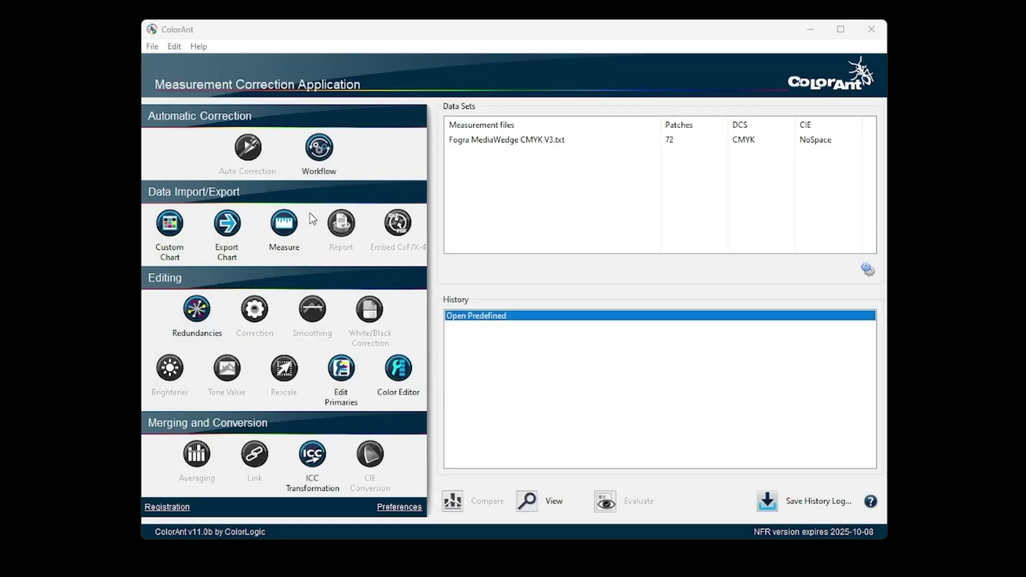
Step: Set up the Barbieri Spectro Swing qb in the Measure Tool as a network device on port 9760
left_click(286, 227)
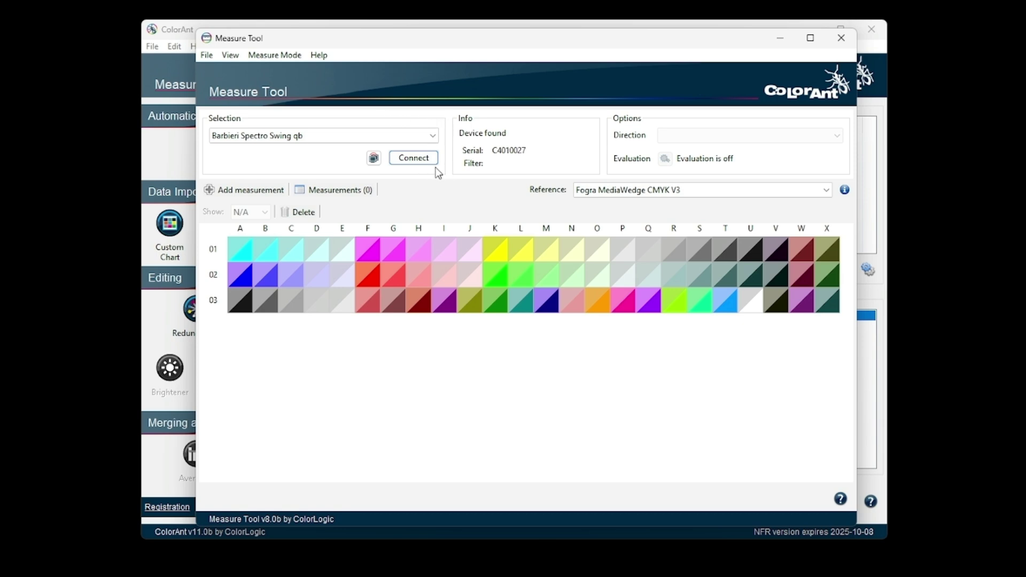
left_click(373, 158)
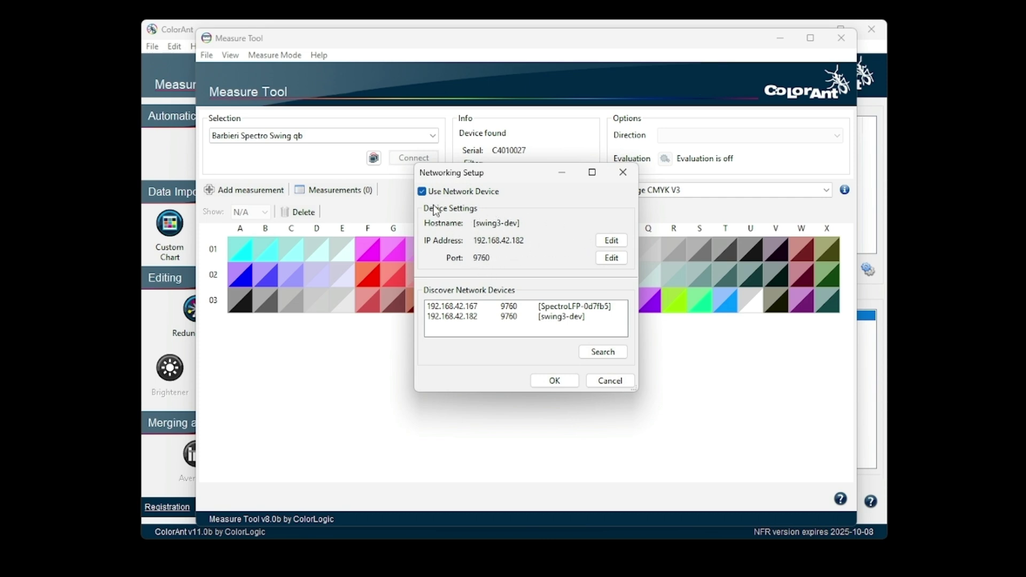
left_click(554, 381)
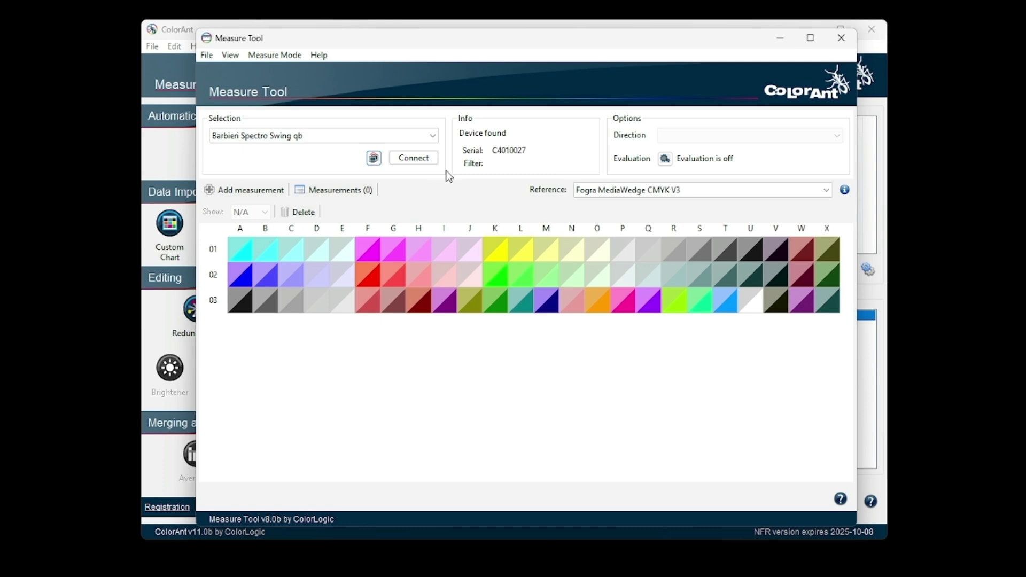
Step: Connect the Barbieri and measure the chart in Remission with 10 mm patches and M0
left_click(430, 159)
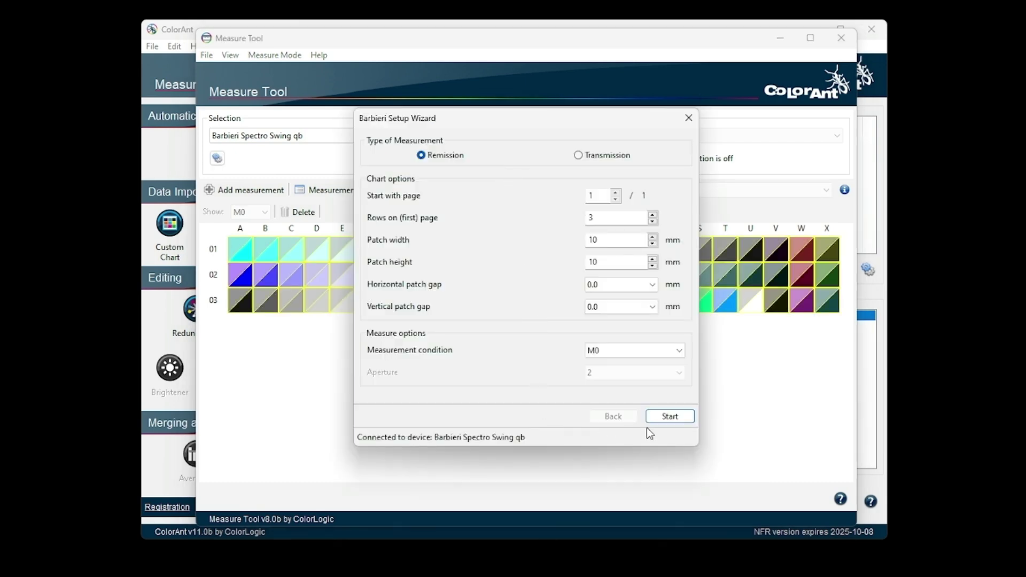
left_click(670, 417)
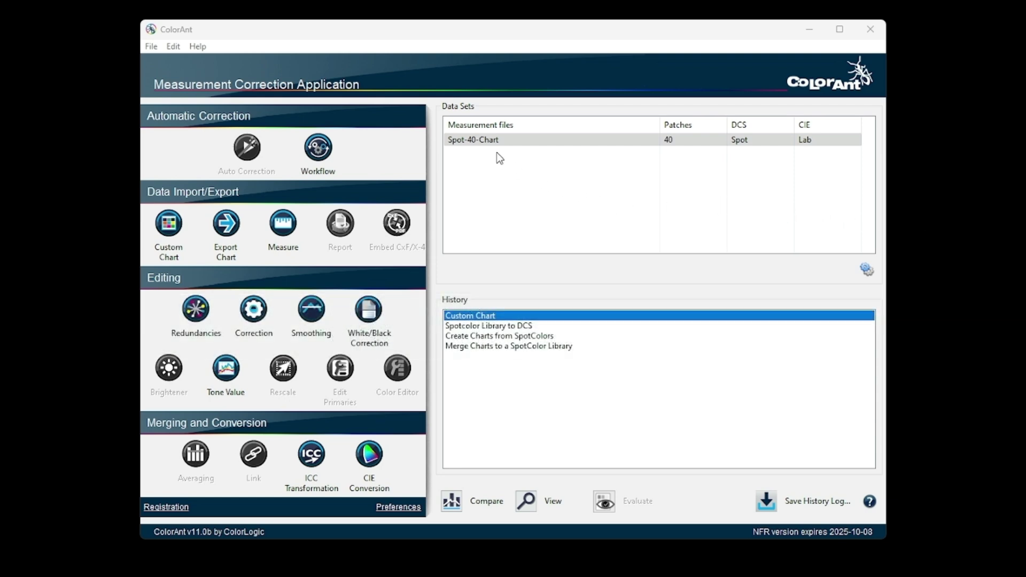
Step: Apply Spotcolor Library to DCS to Spot-40-Chart, creating Spot-40-Chart-SpotLibToDCS, then reselect the original
left_click(481, 141)
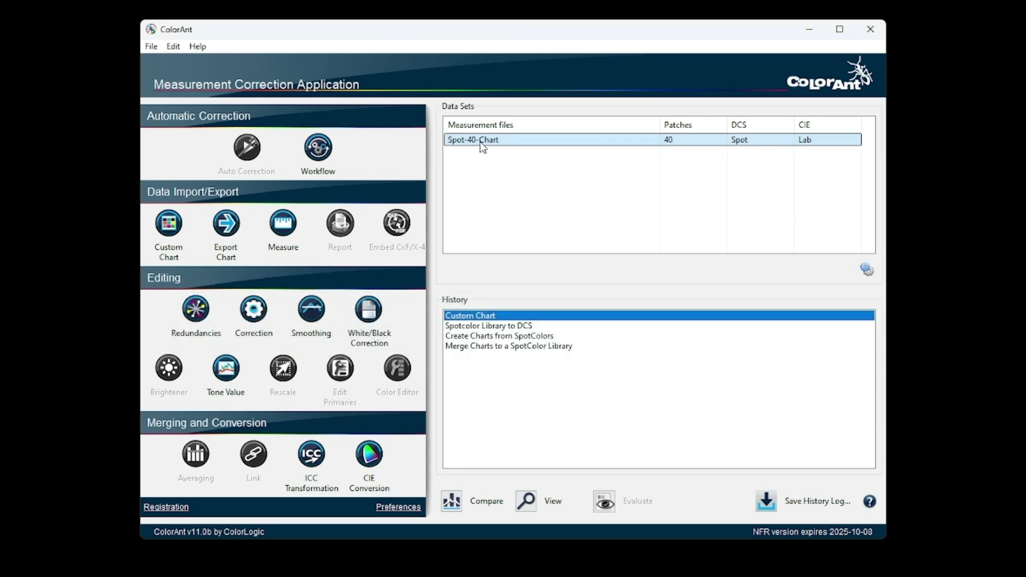
right_click(480, 142)
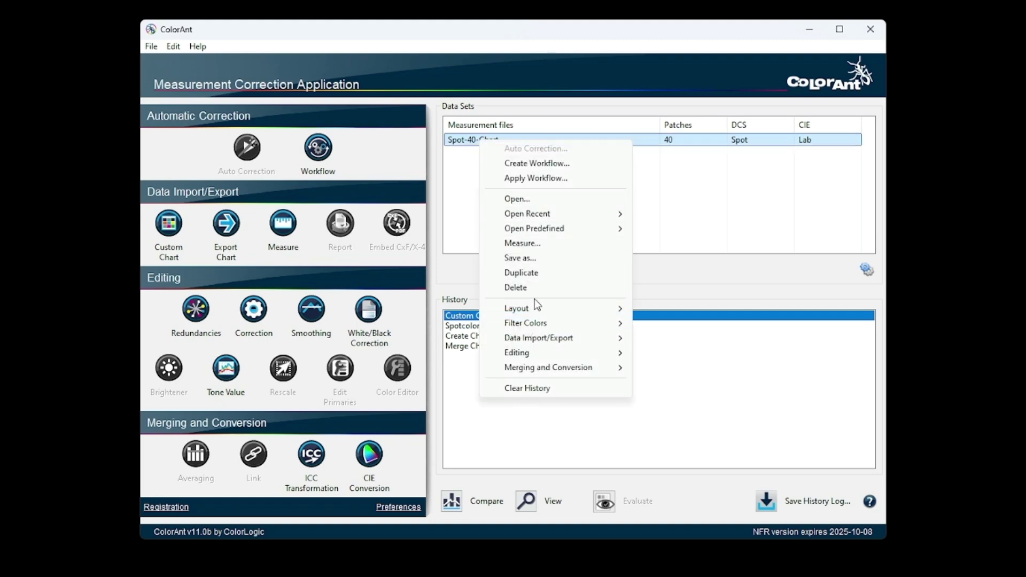
mouse_move(567, 373)
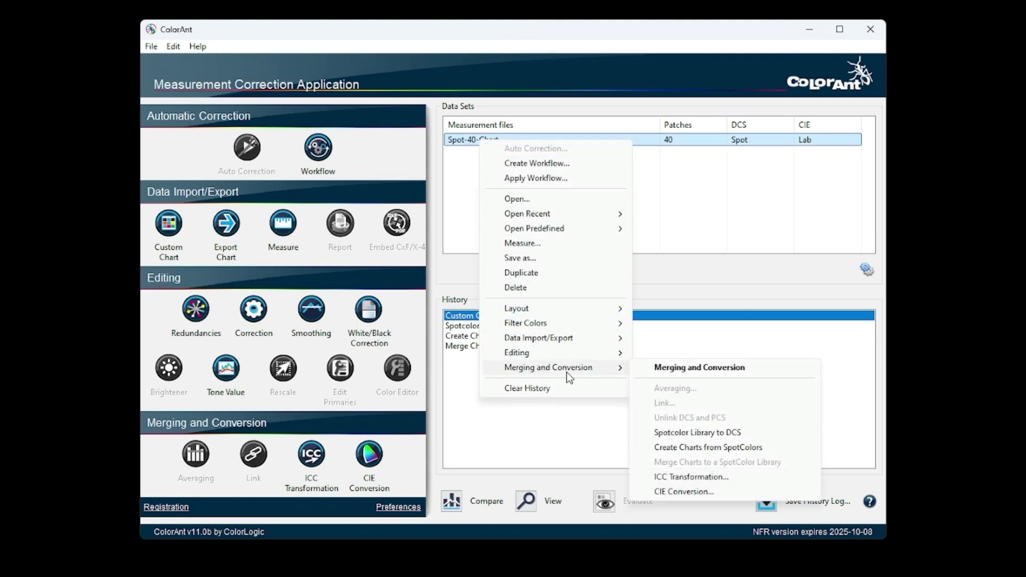
left_click(719, 434)
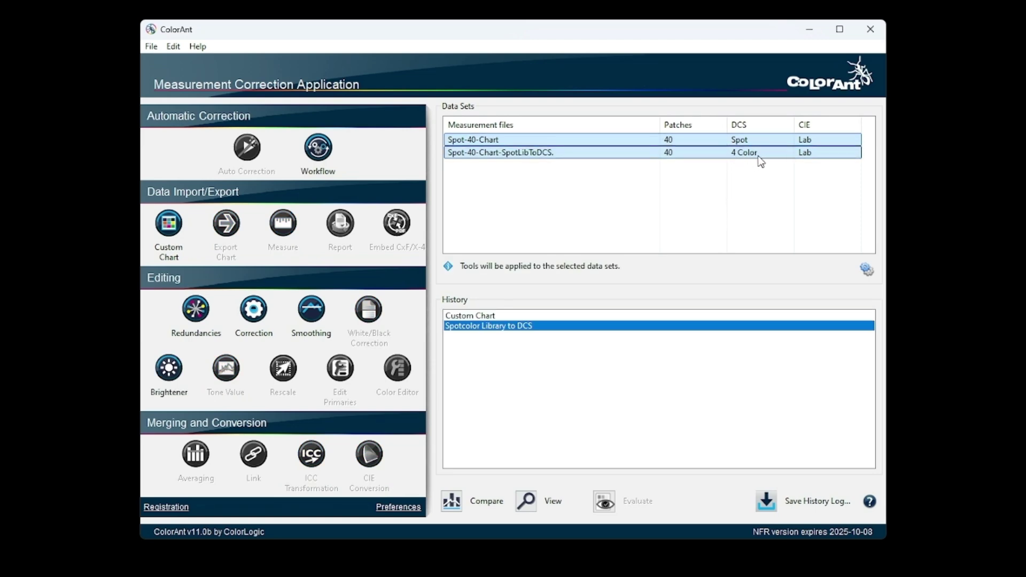
left_click(486, 143)
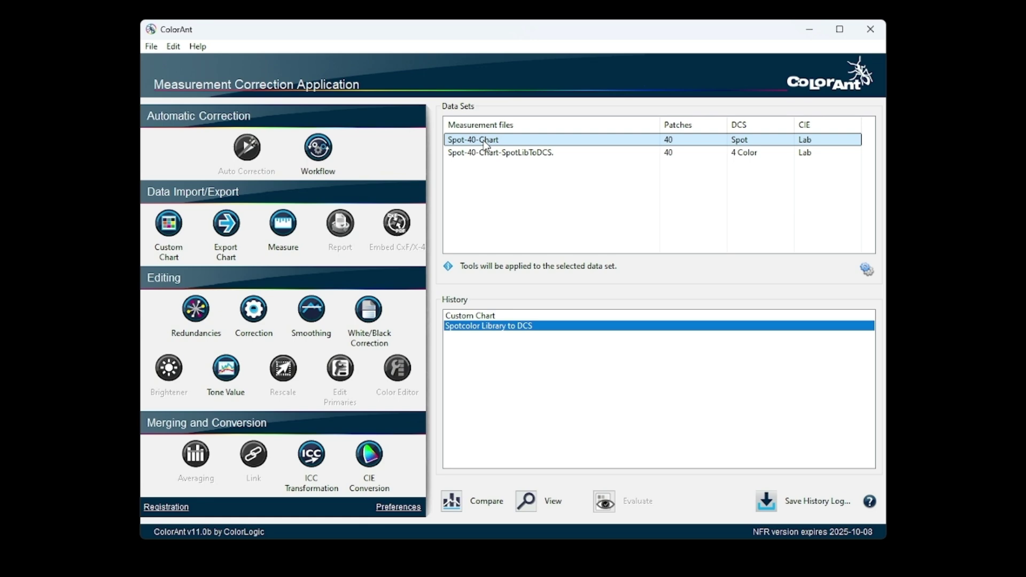
Step: Create Magenta Red, Cyan Blue, Yellow Green and Violet charts from Spot-40-Chart, then select all four
right_click(486, 145)
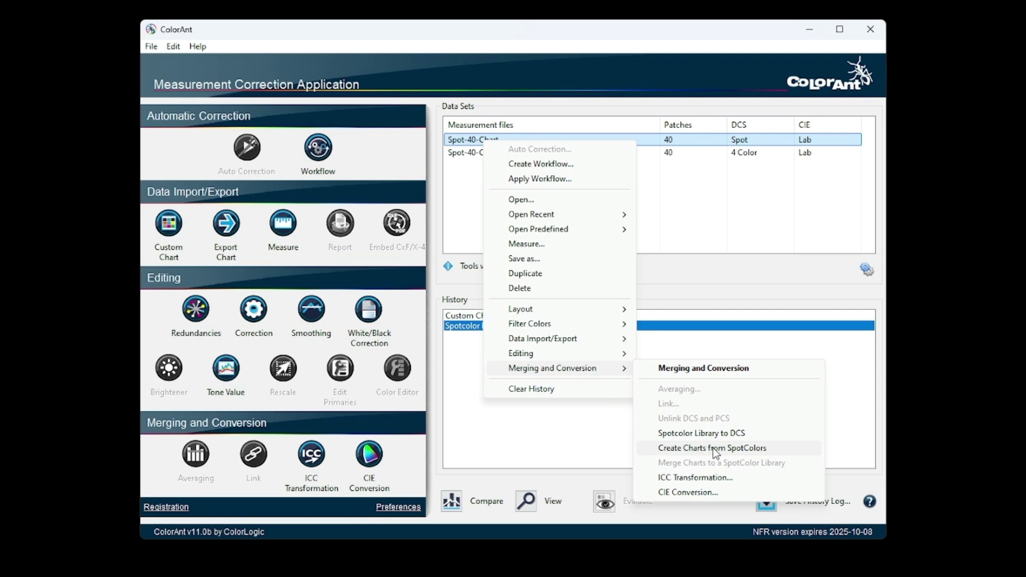
left_click(730, 453)
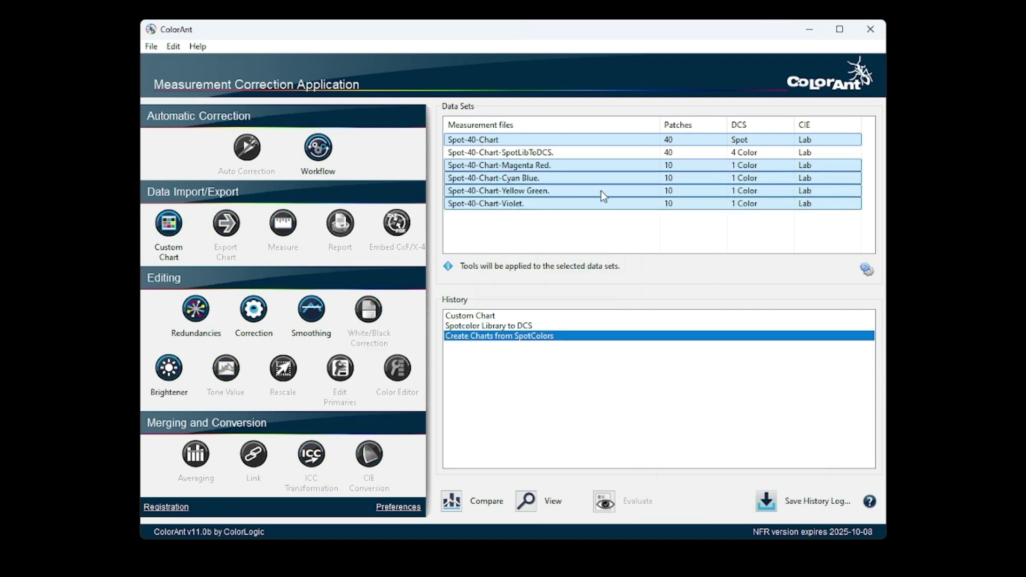
left_click(511, 169)
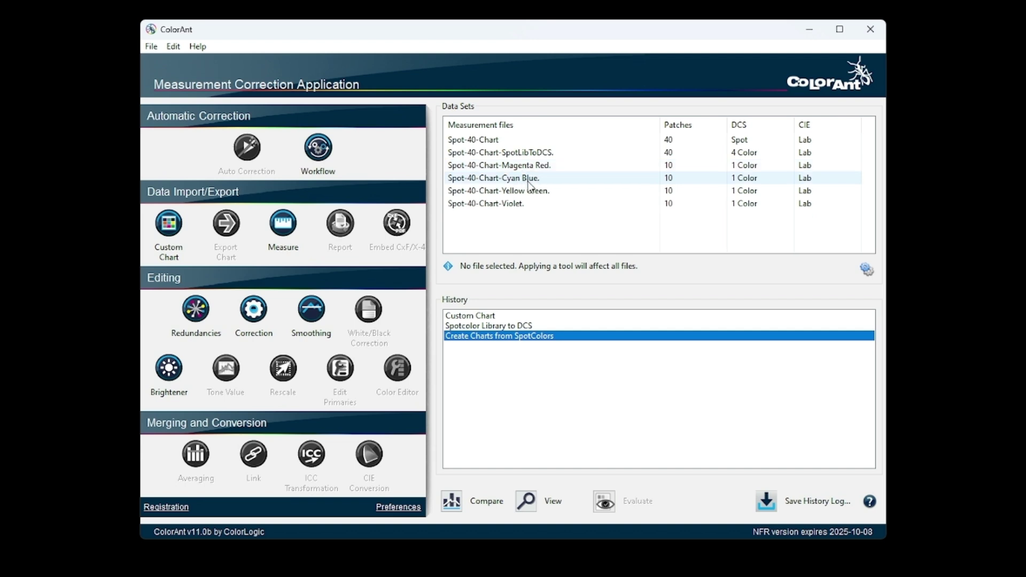
left_click_drag(515, 218, 512, 169)
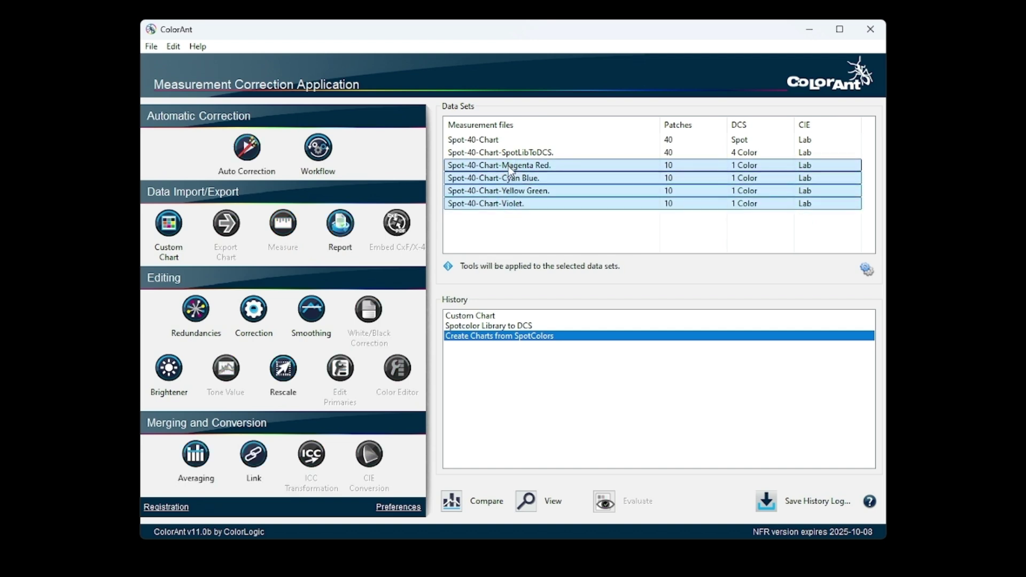
Step: Merge the four selected charts into the 40-patch MergedSpotLibs.txt library and open it
right_click(508, 166)
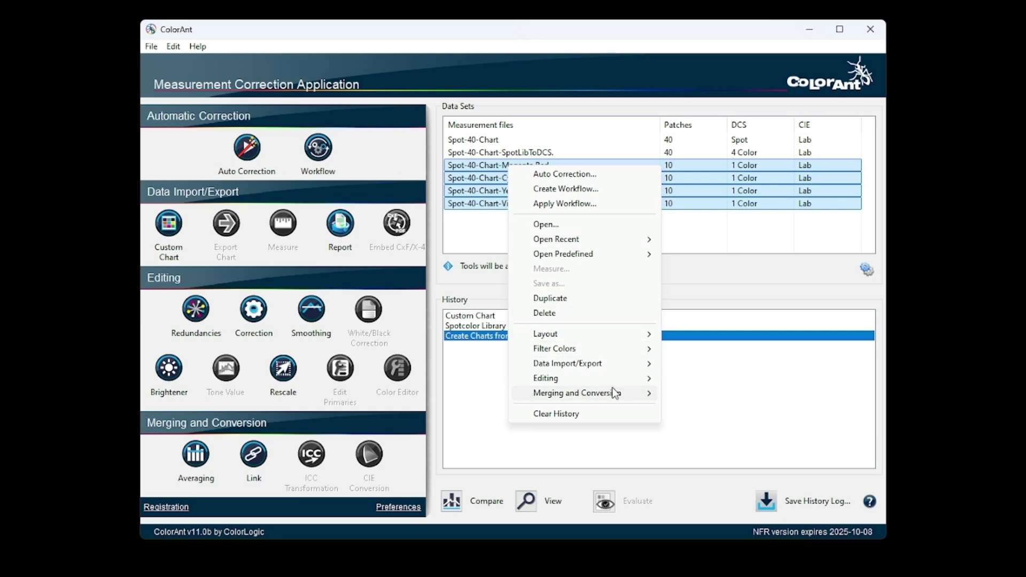
mouse_move(613, 392)
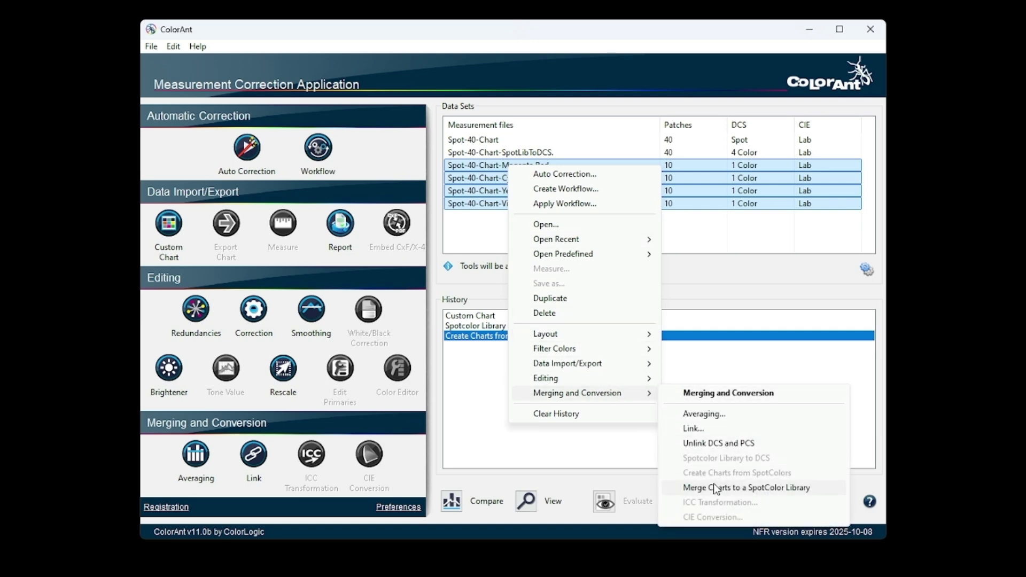
left_click(791, 493)
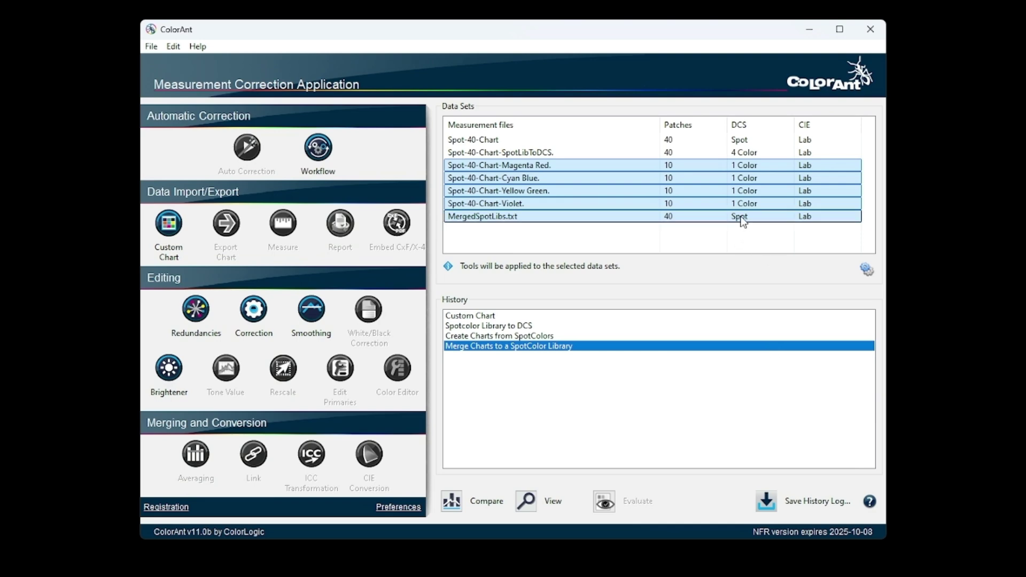
left_click(532, 219)
double_click(528, 221)
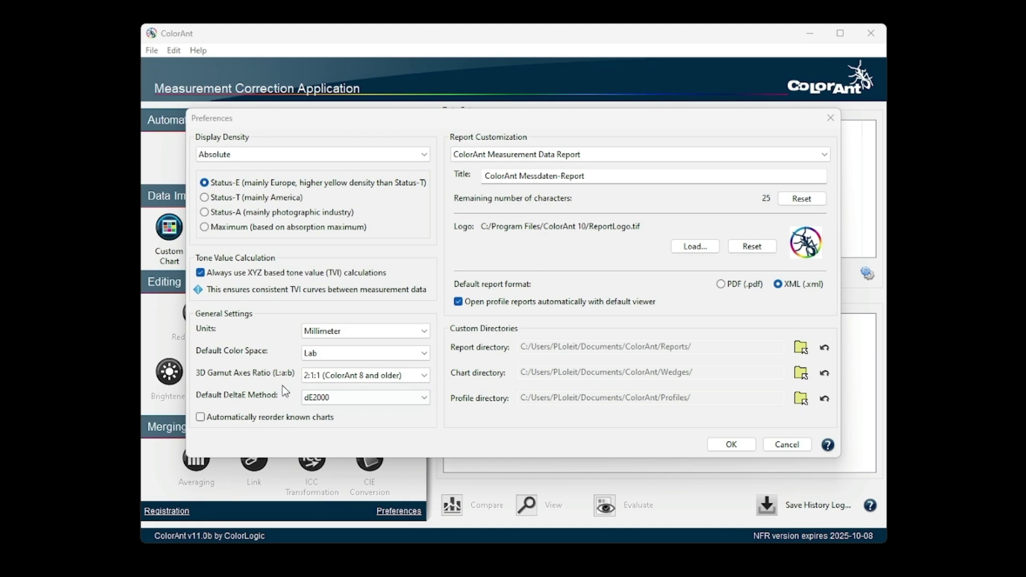
Step: Review the Default DeltaE Method options in Preferences and keep dE2000 selected
left_click(364, 399)
left_click(367, 400)
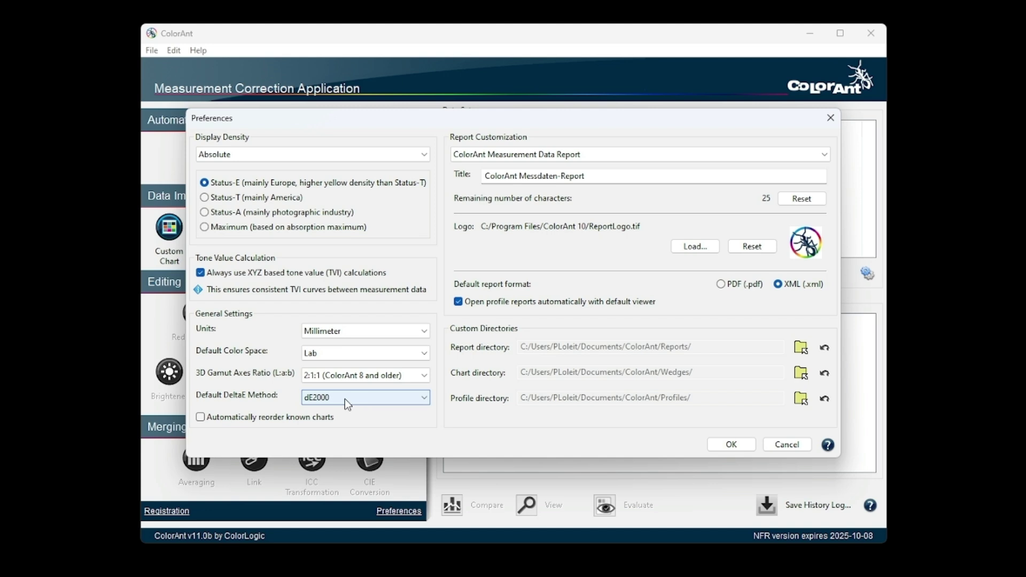